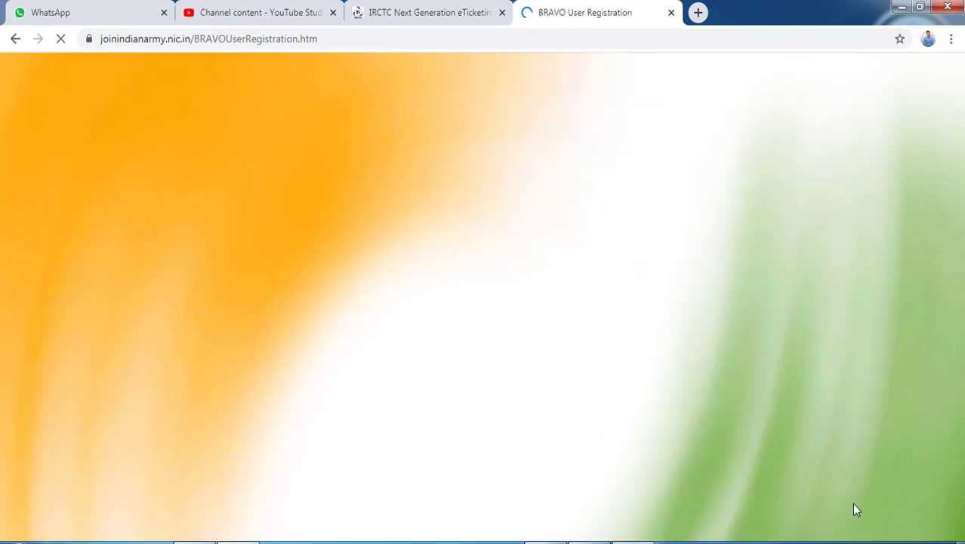
Choose BIHAR as the State on the BRAVO registration form and review the remaining fields
{"action": "scroll", "coordinate": [592, 261], "scroll_direction": "down", "scroll_amount": 3}
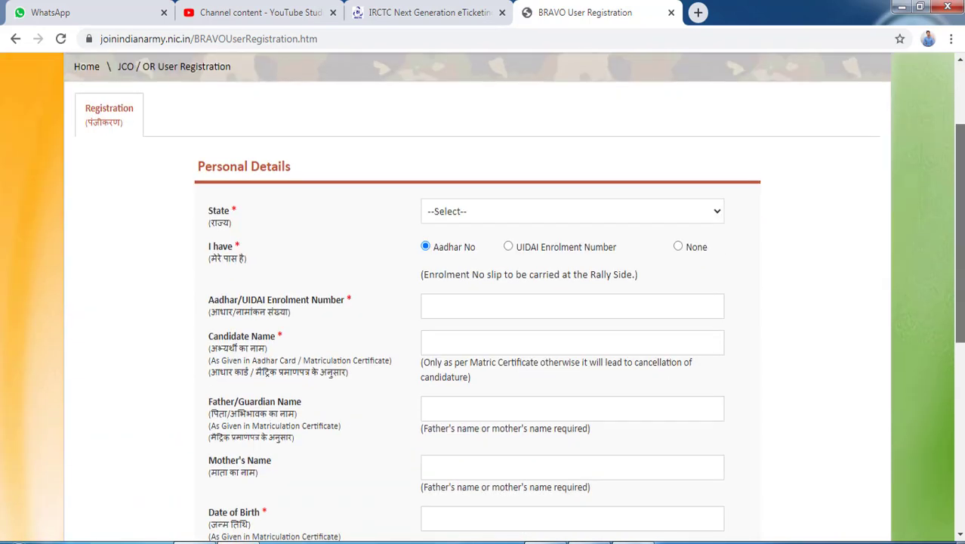
{"action": "left_click", "coordinate": [560, 212]}
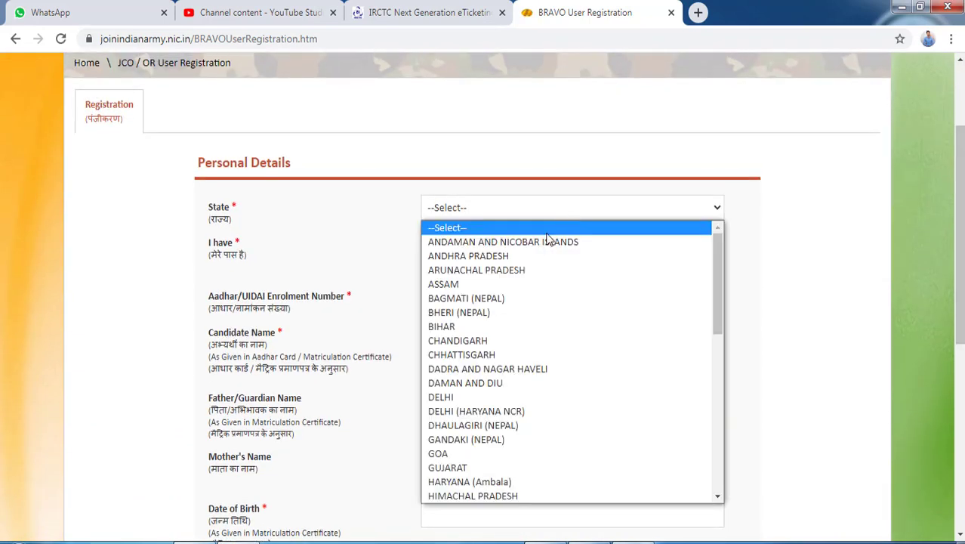
{"action": "left_click", "coordinate": [492, 327]}
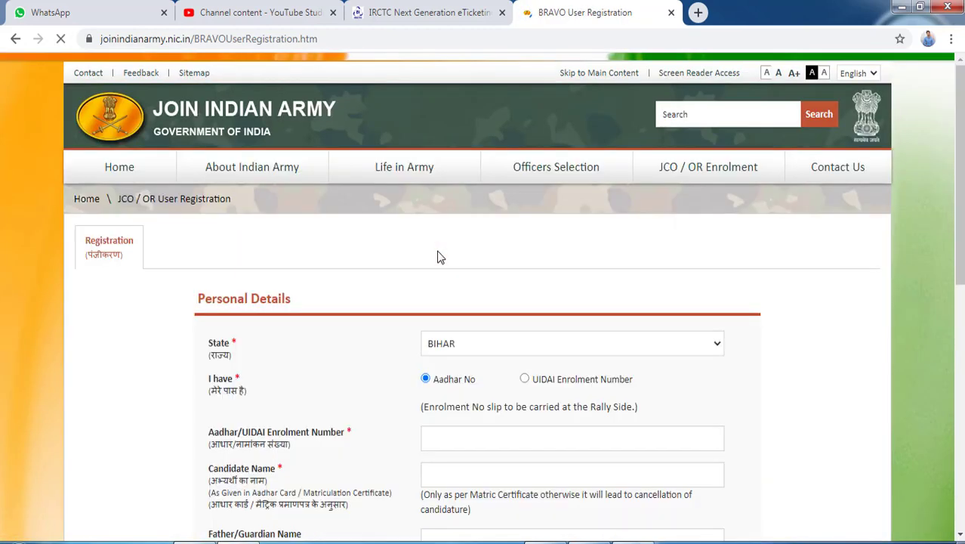
{"action": "scroll", "coordinate": [954, 202], "scroll_direction": "down", "scroll_amount": 2}
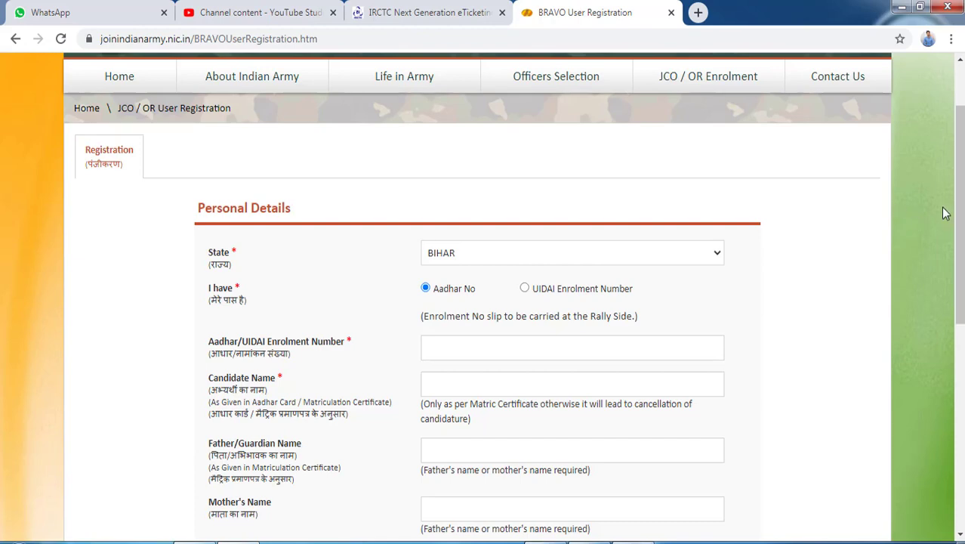
{"action": "scroll", "coordinate": [466, 227], "scroll_direction": "down", "scroll_amount": 3}
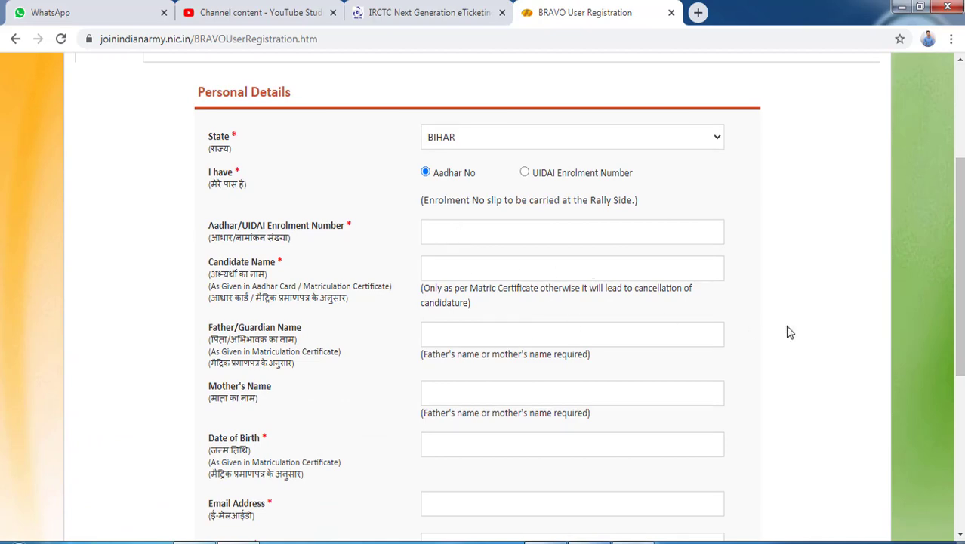
{"action": "scroll", "coordinate": [958, 302], "scroll_direction": "down", "scroll_amount": 3}
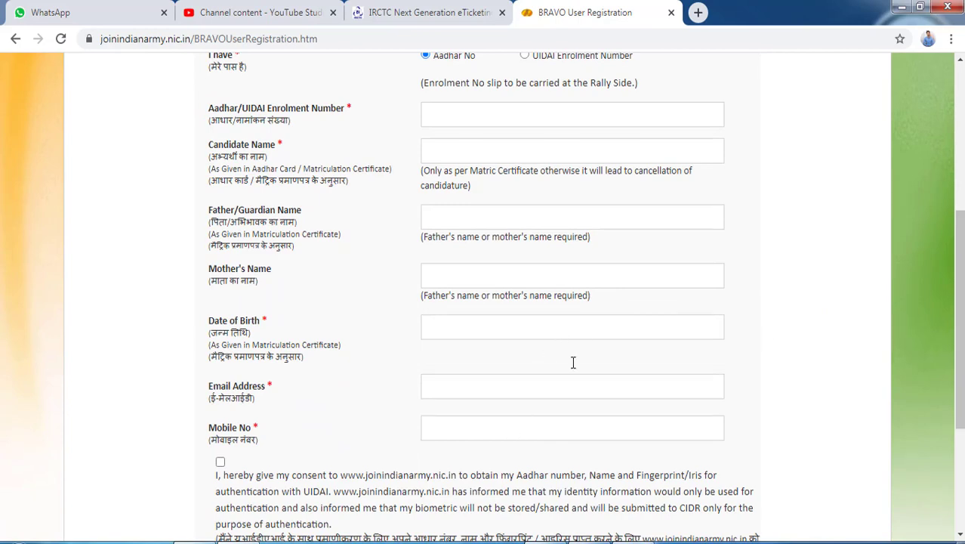
{"action": "scroll", "coordinate": [958, 317], "scroll_direction": "down", "scroll_amount": 3}
{"action": "scroll", "coordinate": [377, 323], "scroll_direction": "up", "scroll_amount": 3}
{"action": "scroll", "coordinate": [957, 317], "scroll_direction": "down", "scroll_amount": 3}
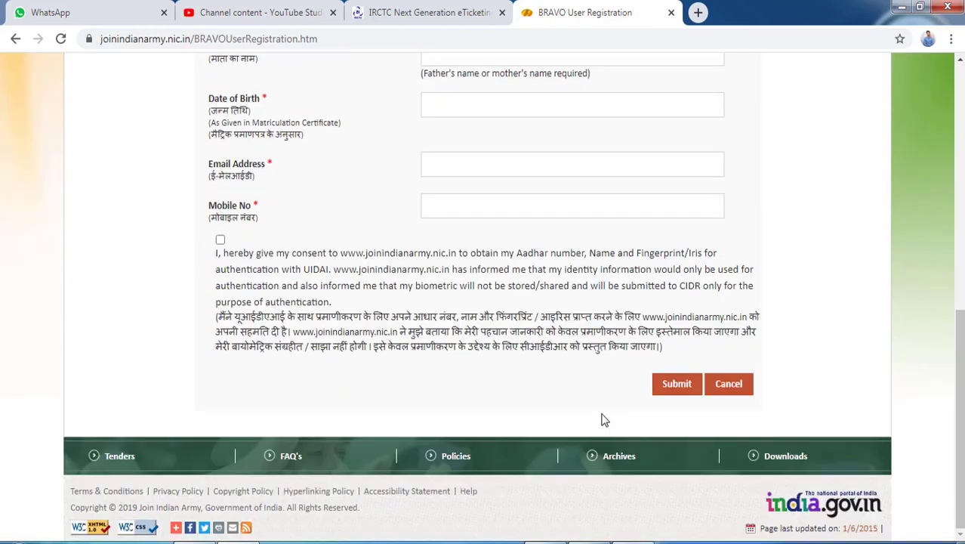
{"action": "scroll", "coordinate": [957, 415], "scroll_direction": "up", "scroll_amount": 6}
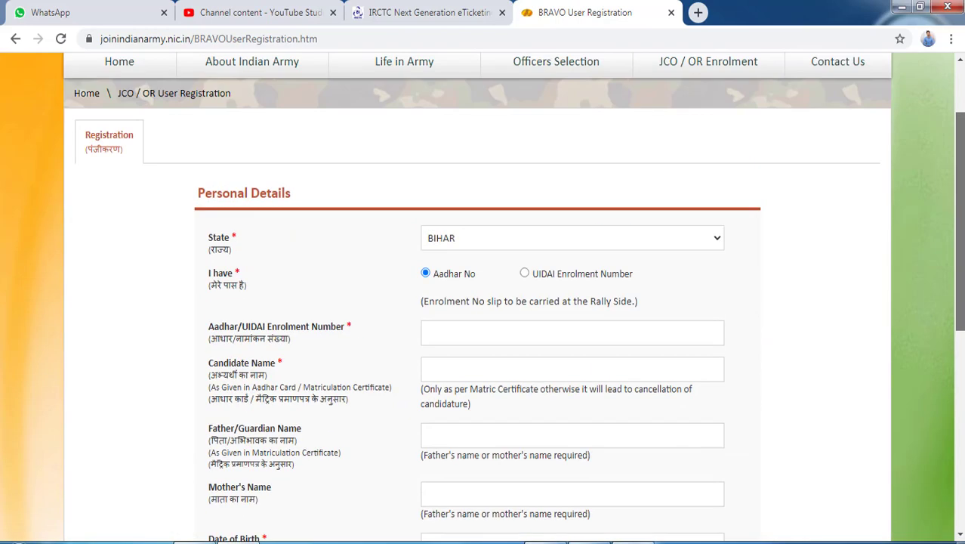
{"action": "scroll", "coordinate": [483, 302], "scroll_direction": "up", "scroll_amount": 2}
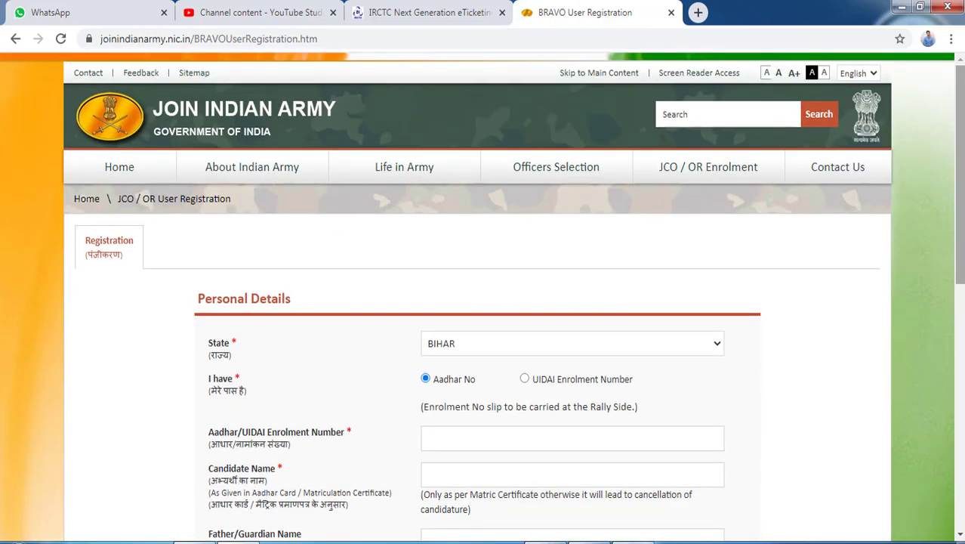
Go from the portal home page to the JCO / OR Apply / Login page
{"action": "left_click", "coordinate": [130, 168]}
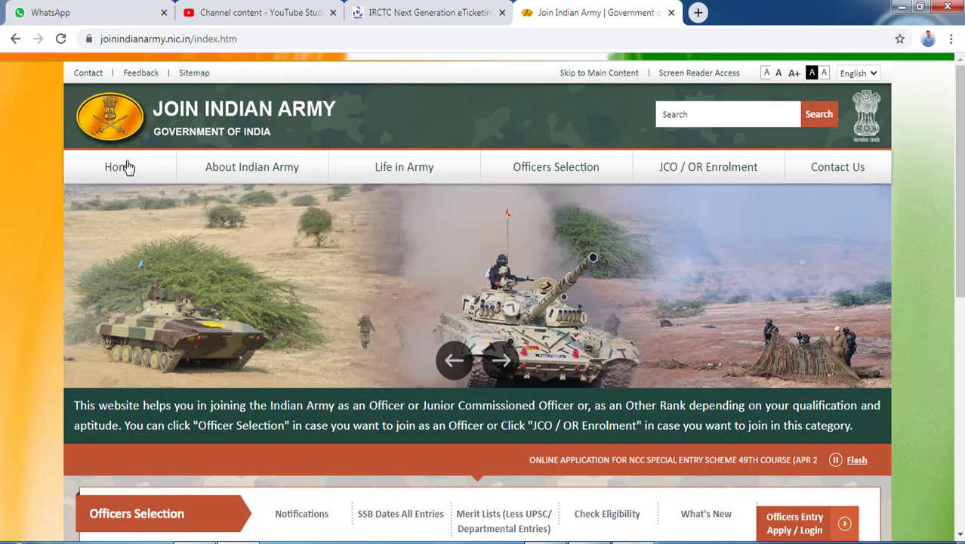
{"action": "left_click_drag", "start_coordinate": [959, 166], "coordinate": [959, 358]}
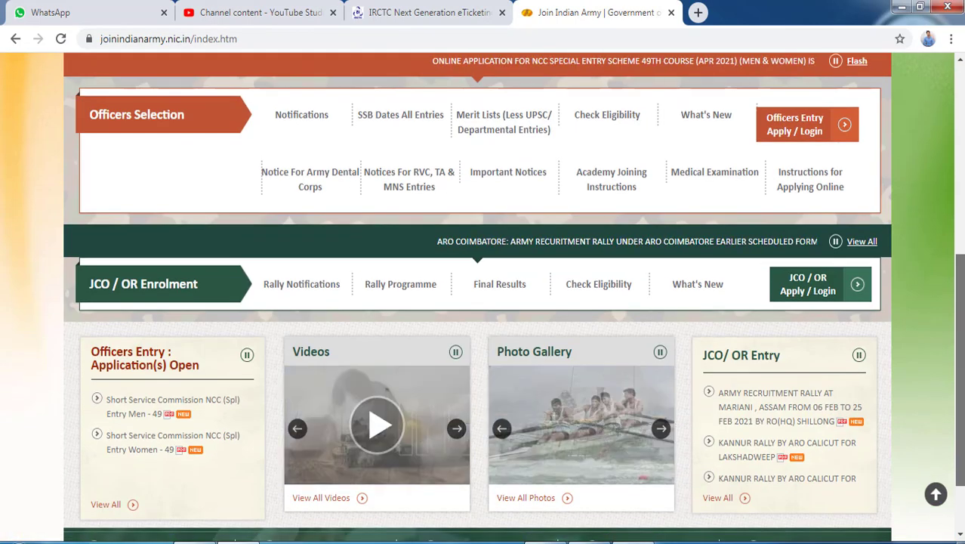
{"action": "left_click", "coordinate": [817, 294]}
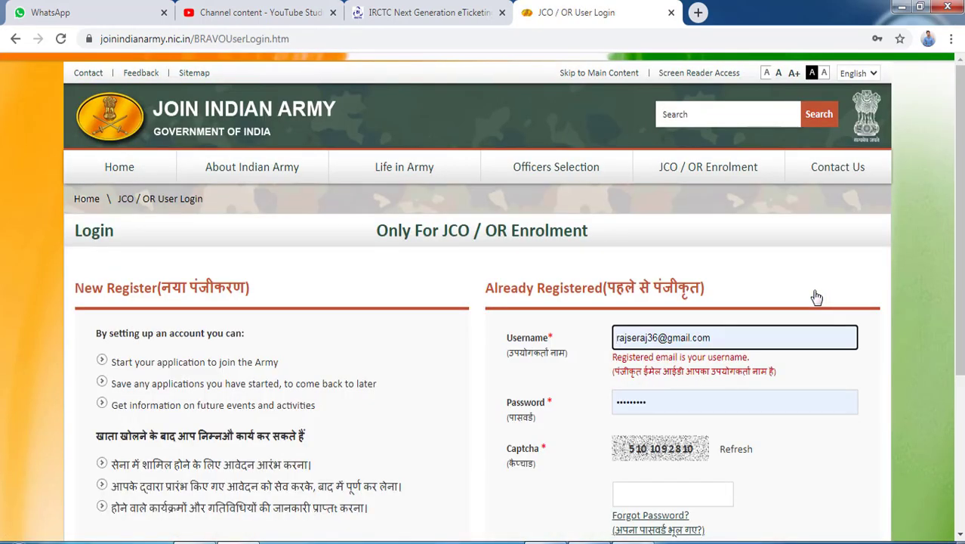
{"action": "scroll", "coordinate": [755, 295], "scroll_direction": "down", "scroll_amount": 2}
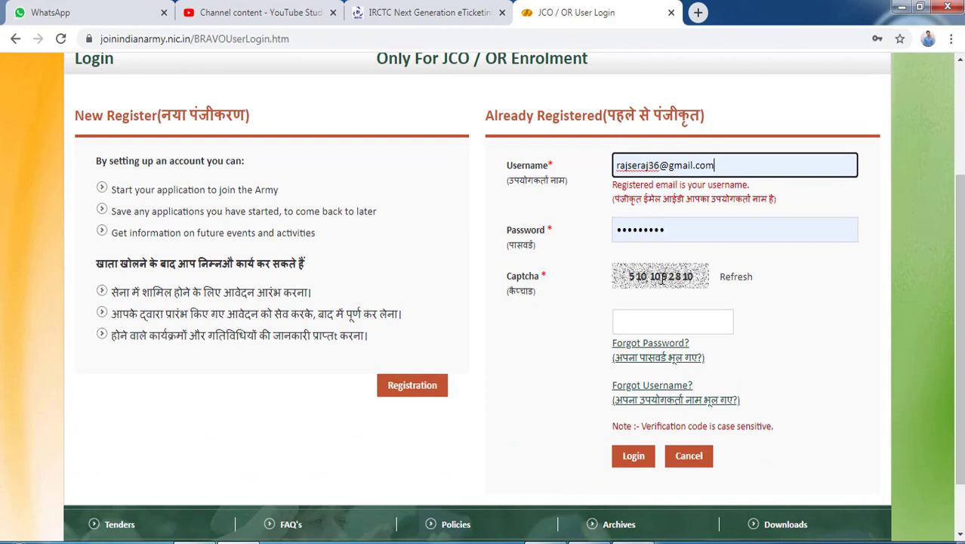
Replace the username with the registered e-mail address and enter the captcha code
{"action": "left_click", "coordinate": [786, 168]}
{"action": "key", "text": "BackSpace"}
{"action": "key", "text": "BackSpace"}
{"action": "key", "text": "BackSpace"}
{"action": "key", "text": "BackSpace"}
{"action": "key", "text": "BackSpace"}
{"action": "key", "text": "BackSpace"}
{"action": "key", "text": "BackSpace"}
{"action": "key", "text": "BackSpace"}
{"action": "key", "text": "BackSpace"}
{"action": "key", "text": "BackSpace"}
{"action": "key", "text": "BackSpace"}
{"action": "key", "text": "BackSpace"}
{"action": "key", "text": "BackSpace"}
{"action": "key", "text": "BackSpace"}
{"action": "key", "text": "BackSpace"}
{"action": "key", "text": "BackSpace"}
{"action": "key", "text": "BackSpace"}
{"action": "key", "text": "BackSpace"}
{"action": "key", "text": "BackSpace"}
{"action": "key", "text": "BackSpace"}
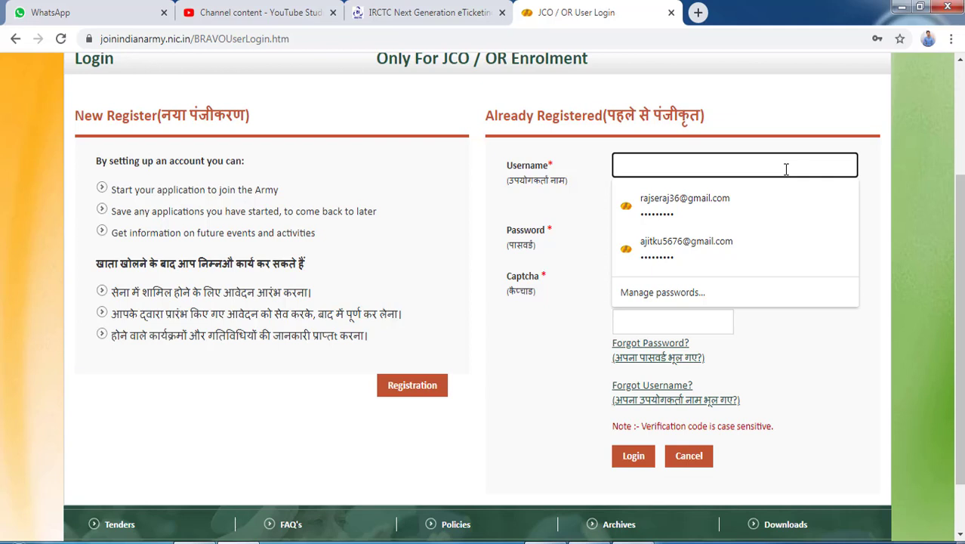
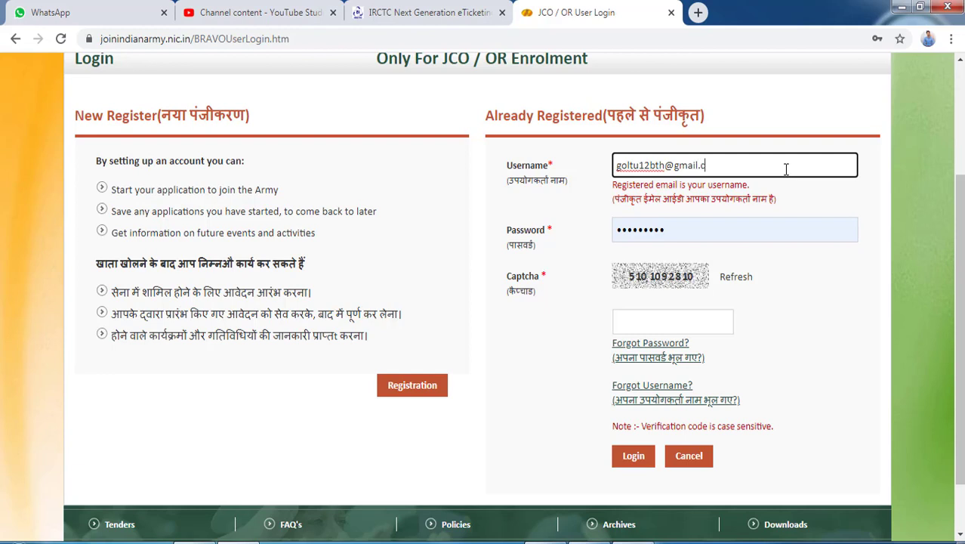
{"action": "left_click", "coordinate": [662, 325]}
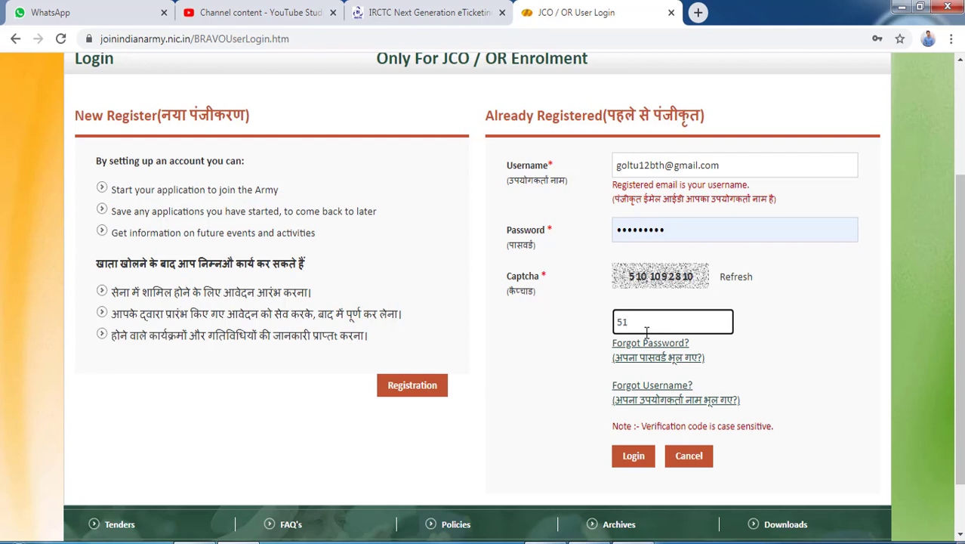
Log in, dismiss the save-password prompt, and apply for Soldier Clerk/Store Keeper Technical
{"action": "left_click", "coordinate": [636, 456]}
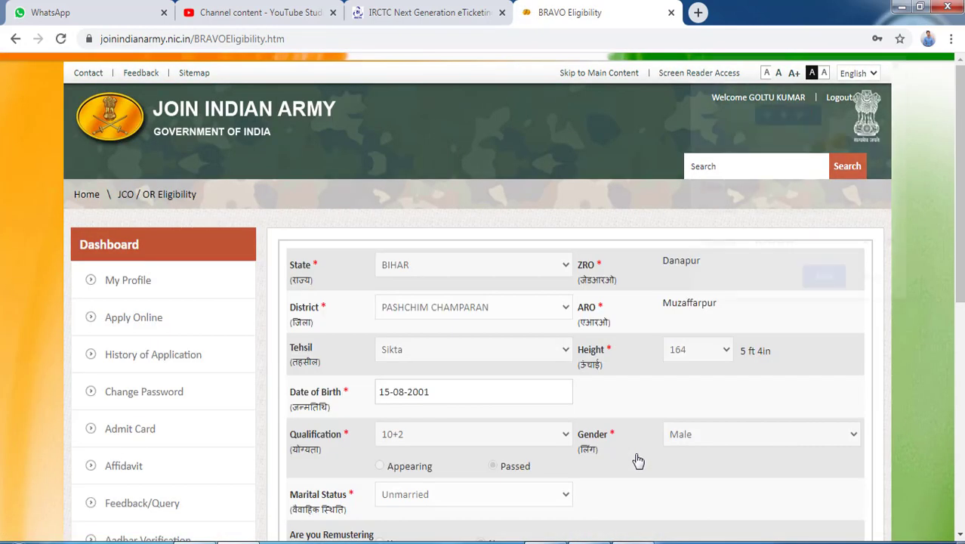
{"action": "left_click", "coordinate": [831, 283]}
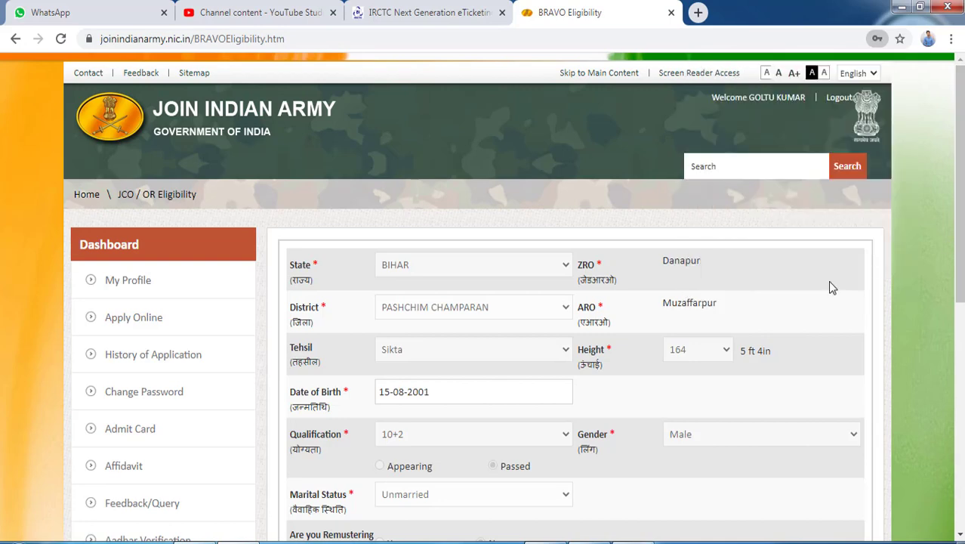
{"action": "scroll", "coordinate": [830, 283], "scroll_direction": "down", "scroll_amount": 1}
{"action": "scroll", "coordinate": [513, 297], "scroll_direction": "down", "scroll_amount": 5}
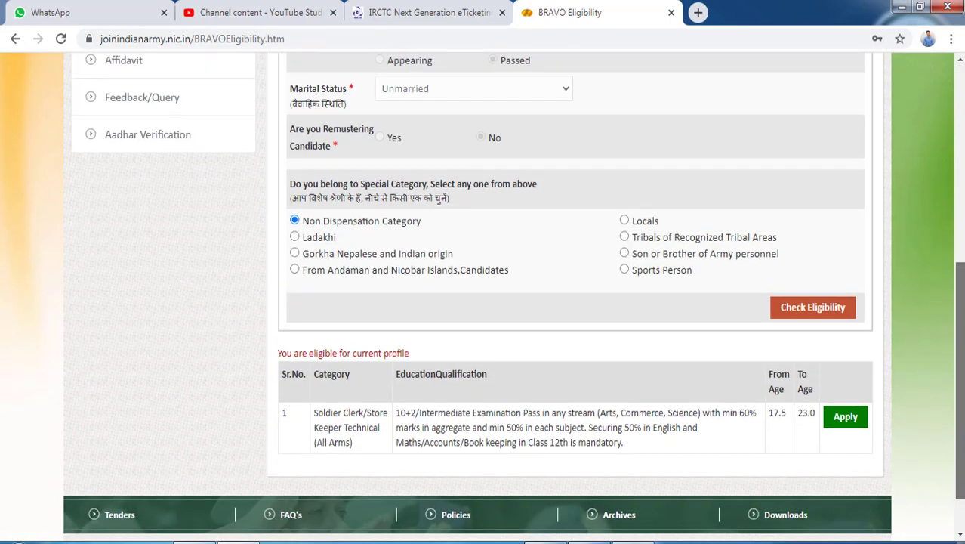
{"action": "scroll", "coordinate": [513, 298], "scroll_direction": "up", "scroll_amount": 6}
{"action": "scroll", "coordinate": [595, 256], "scroll_direction": "down", "scroll_amount": 2}
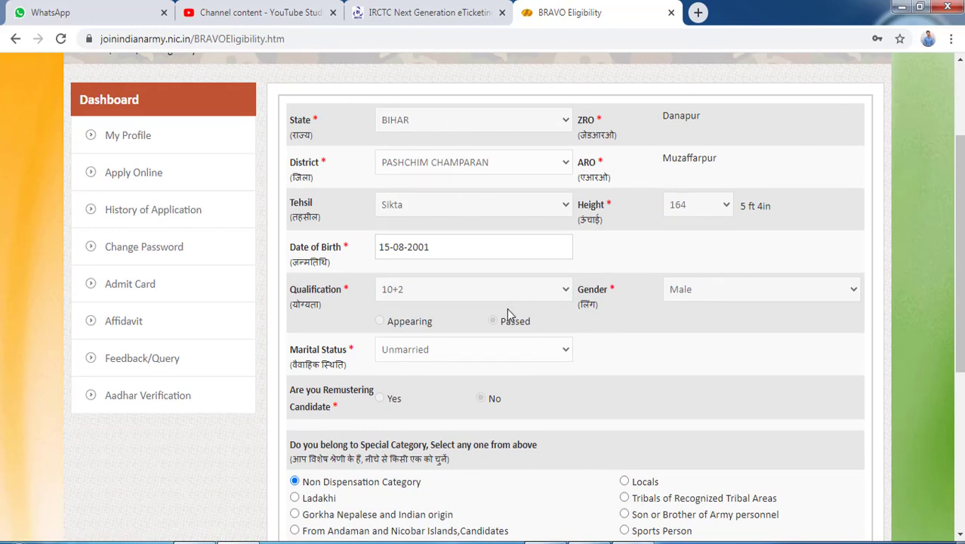
{"action": "scroll", "coordinate": [842, 340], "scroll_direction": "down", "scroll_amount": 3}
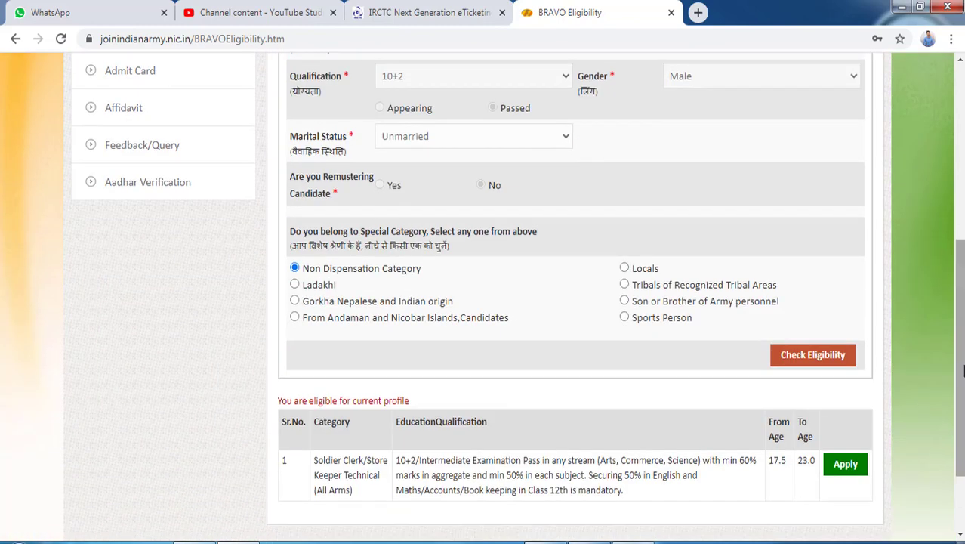
{"action": "scroll", "coordinate": [804, 354], "scroll_direction": "down", "scroll_amount": 2}
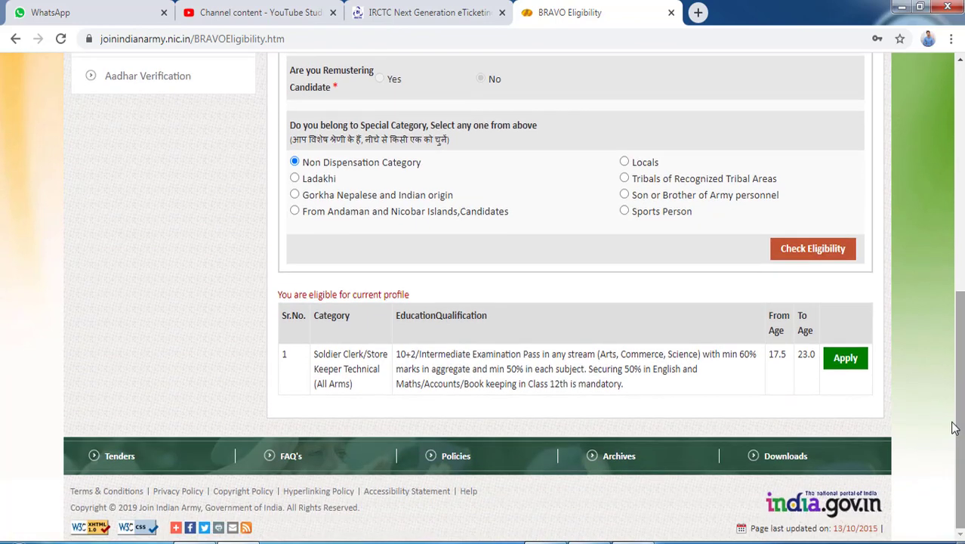
{"action": "left_click", "coordinate": [845, 361]}
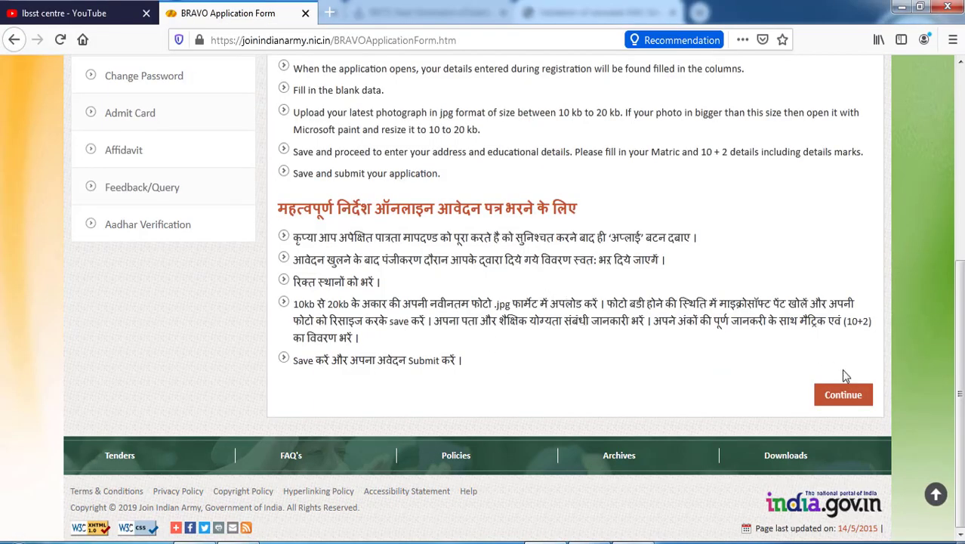
Proceed past the BRAVO application instructions to the Personal Information form
{"action": "left_click", "coordinate": [851, 403]}
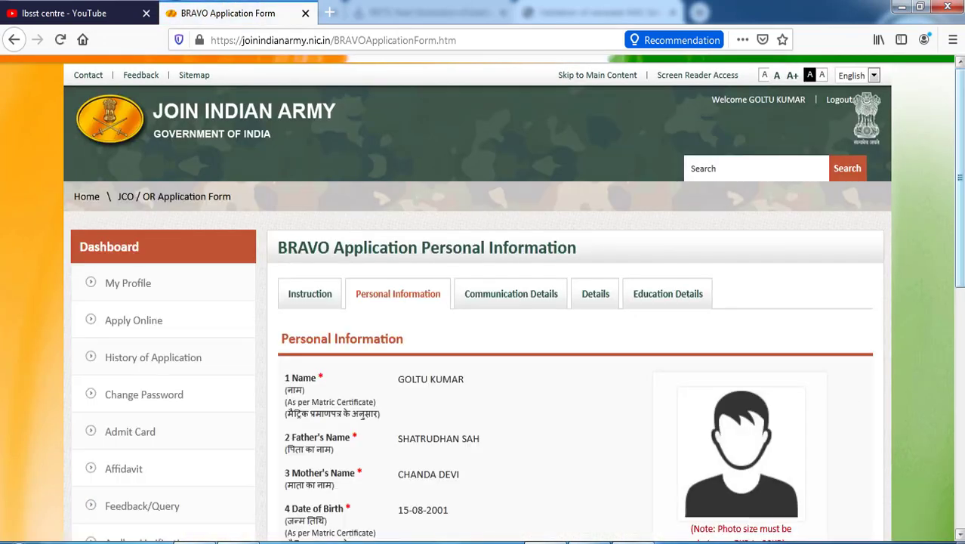
{"action": "scroll", "coordinate": [850, 405], "scroll_direction": "down", "scroll_amount": 3}
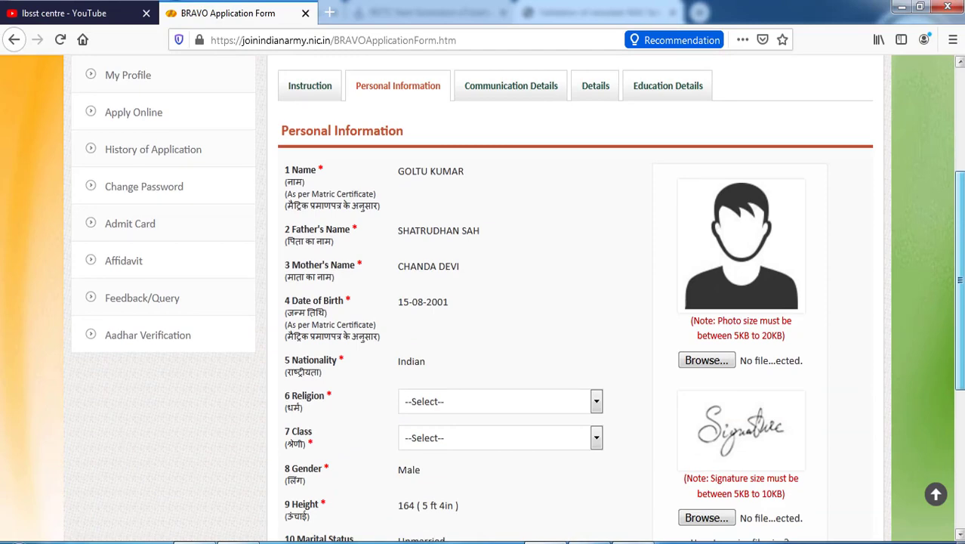
{"action": "scroll", "coordinate": [851, 405], "scroll_direction": "up", "scroll_amount": 3}
{"action": "scroll", "coordinate": [851, 405], "scroll_direction": "down", "scroll_amount": 3}
{"action": "scroll", "coordinate": [475, 281], "scroll_direction": "down", "scroll_amount": 2}
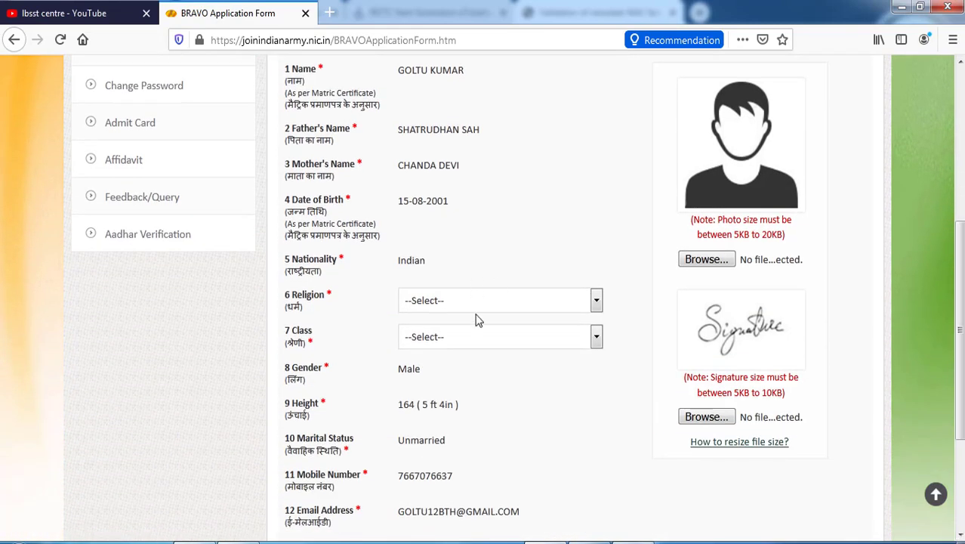
Set Religion to Hindu and Class to BIHARI, then save the personal information
{"action": "left_click", "coordinate": [474, 303]}
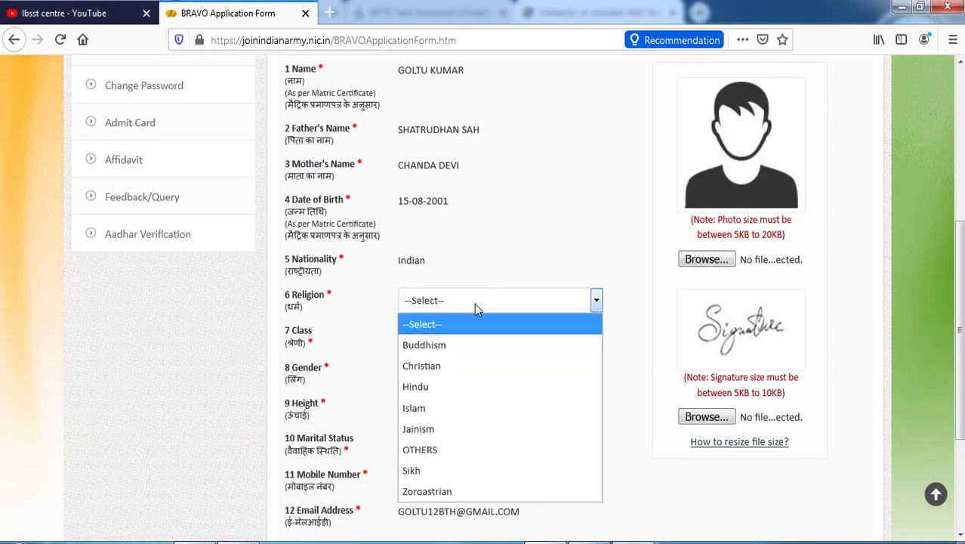
{"action": "left_click", "coordinate": [455, 386]}
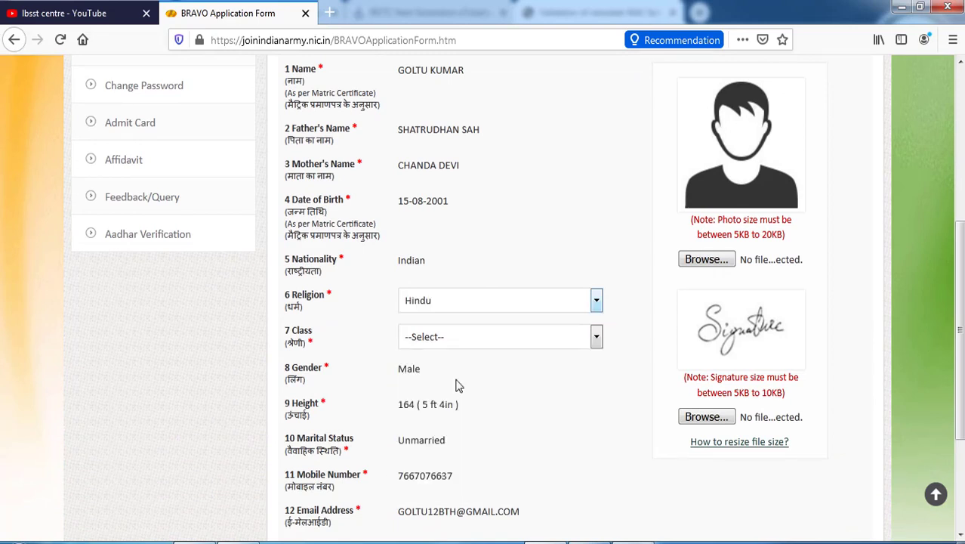
{"action": "left_click", "coordinate": [444, 337]}
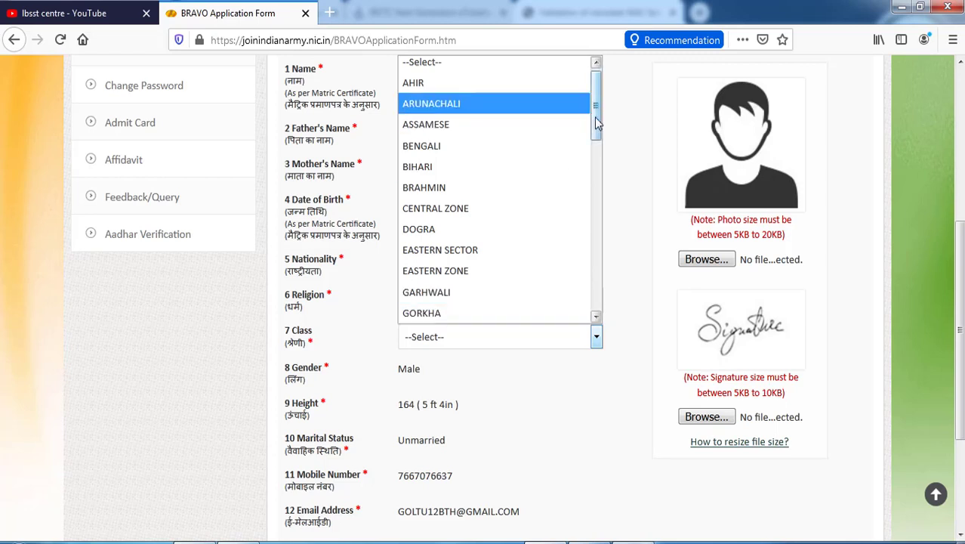
{"action": "left_click", "coordinate": [554, 167]}
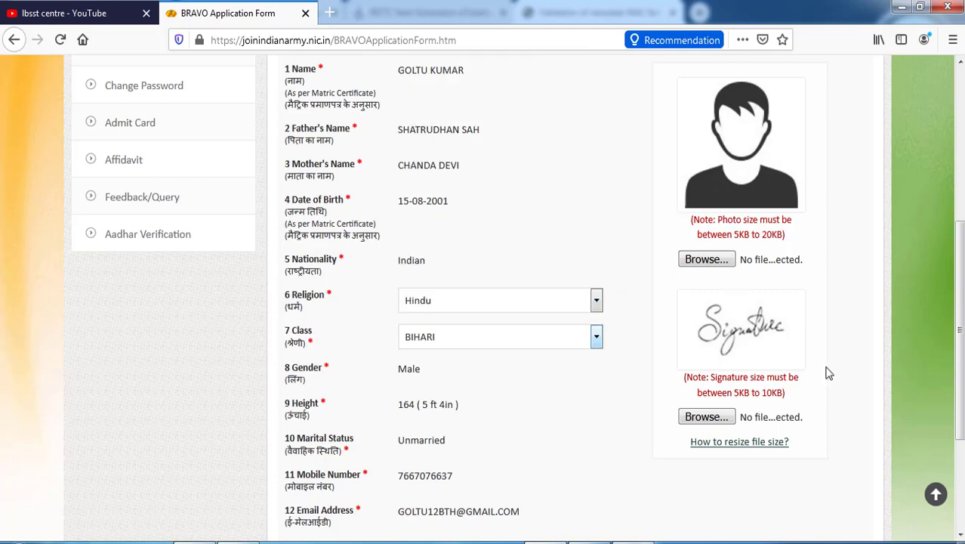
{"action": "scroll", "coordinate": [785, 294], "scroll_direction": "down", "scroll_amount": 2}
{"action": "scroll", "coordinate": [785, 294], "scroll_direction": "up", "scroll_amount": 2}
{"action": "scroll", "coordinate": [776, 425], "scroll_direction": "down", "scroll_amount": 3}
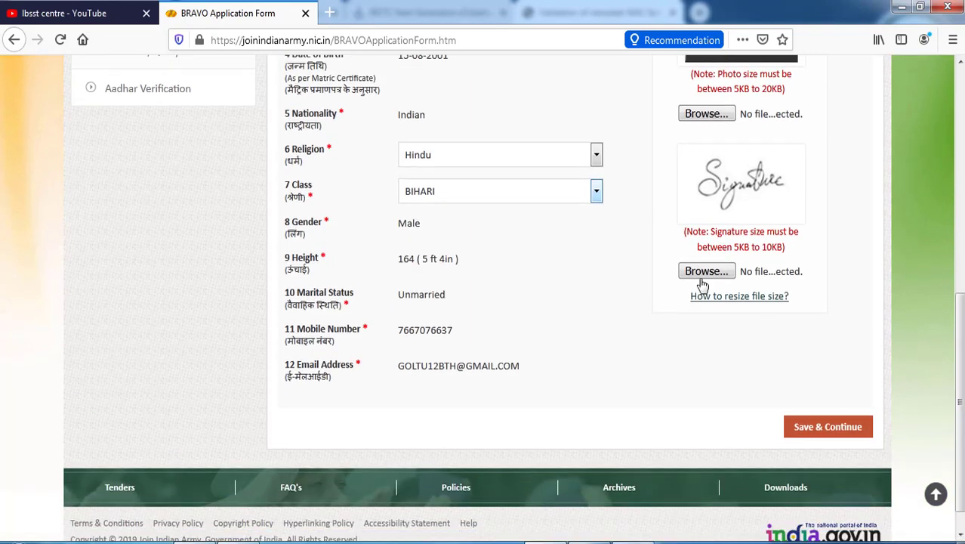
{"action": "left_click", "coordinate": [829, 436]}
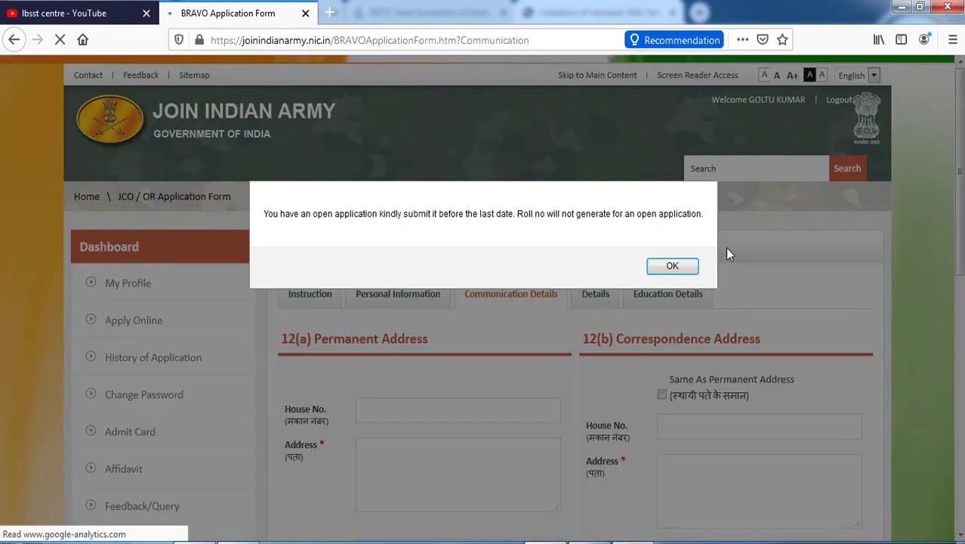
Dismiss the open-application notice and tick 'Same As Permanent Address'
{"action": "left_click", "coordinate": [671, 265]}
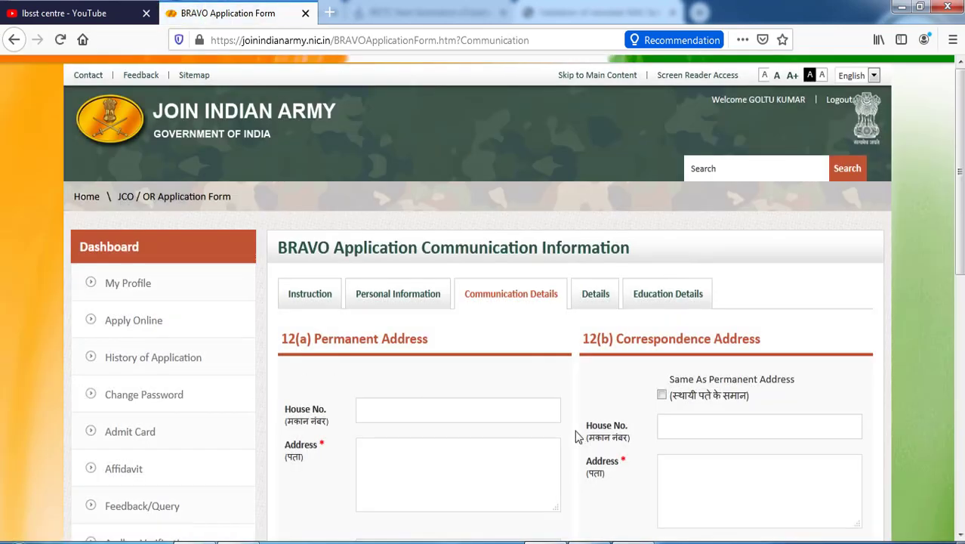
{"action": "scroll", "coordinate": [577, 437], "scroll_direction": "down", "scroll_amount": 3}
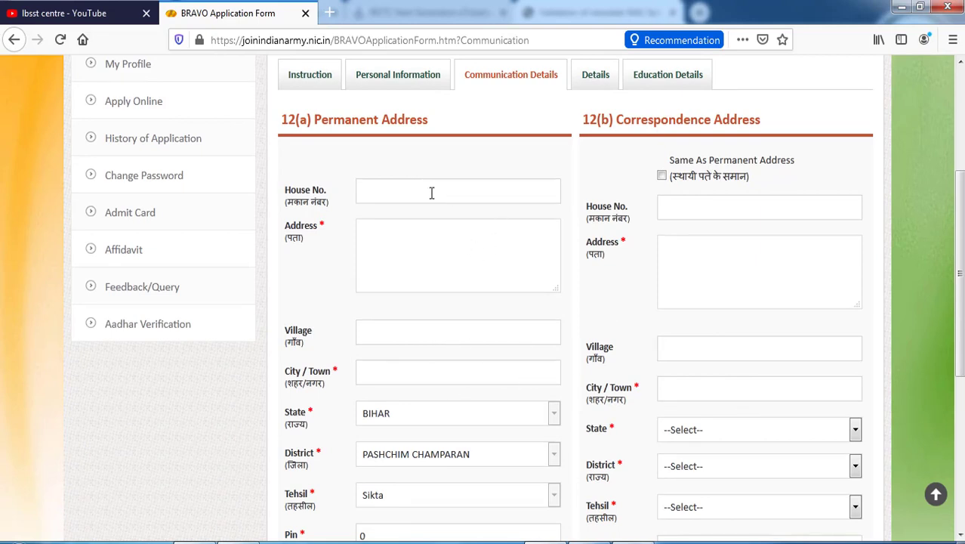
{"action": "double_click", "coordinate": [322, 225]}
{"action": "left_click_drag", "start_coordinate": [960, 238], "coordinate": [960, 344]}
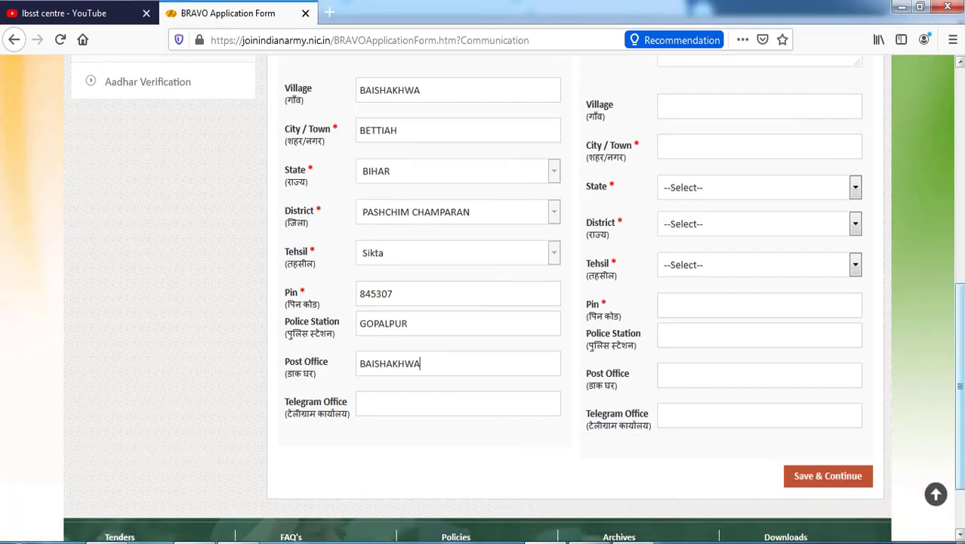
{"action": "scroll", "coordinate": [654, 153], "scroll_direction": "up", "scroll_amount": 5}
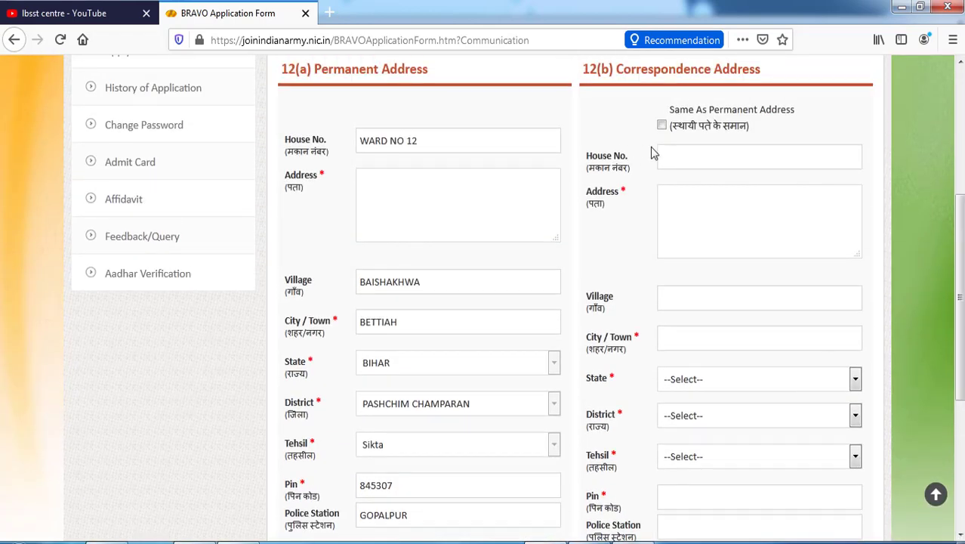
{"action": "left_click", "coordinate": [662, 125]}
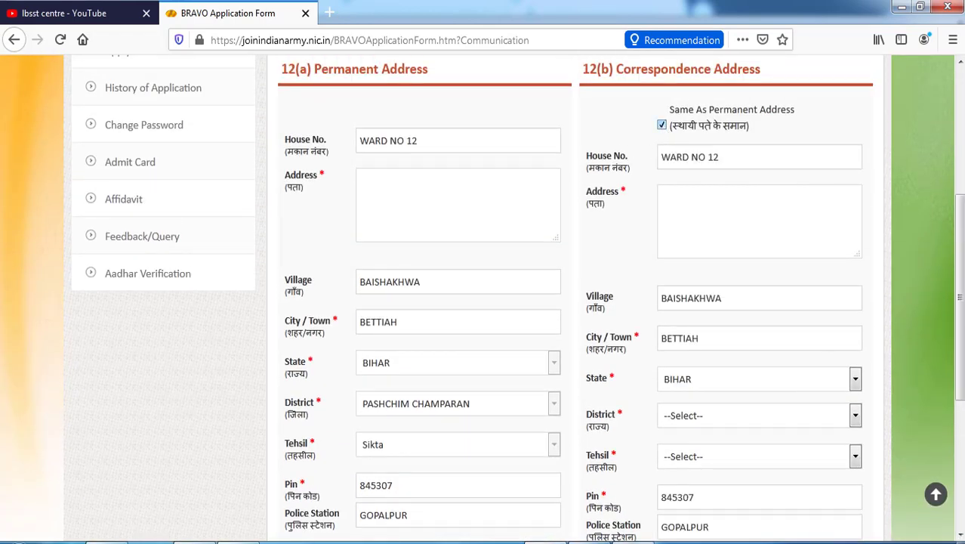
{"action": "scroll", "coordinate": [680, 302], "scroll_direction": "down", "scroll_amount": 4}
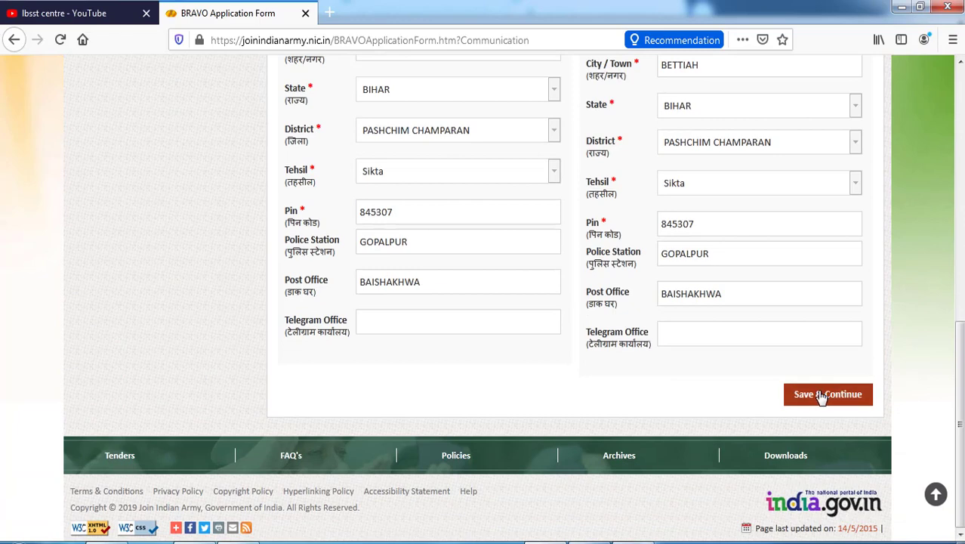
Fill both address boxes with BAISHAKHWA and save the communication details
{"action": "left_click", "coordinate": [822, 394]}
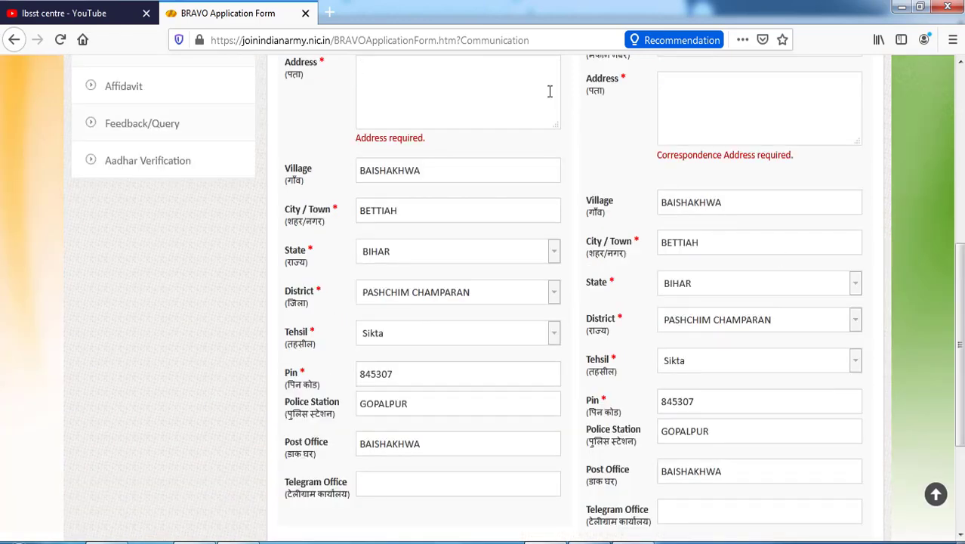
{"action": "type", "text": "BAISHAKHWA"}
{"action": "left_click", "coordinate": [710, 99]}
{"action": "type", "text": "BAISHAKHWA"}
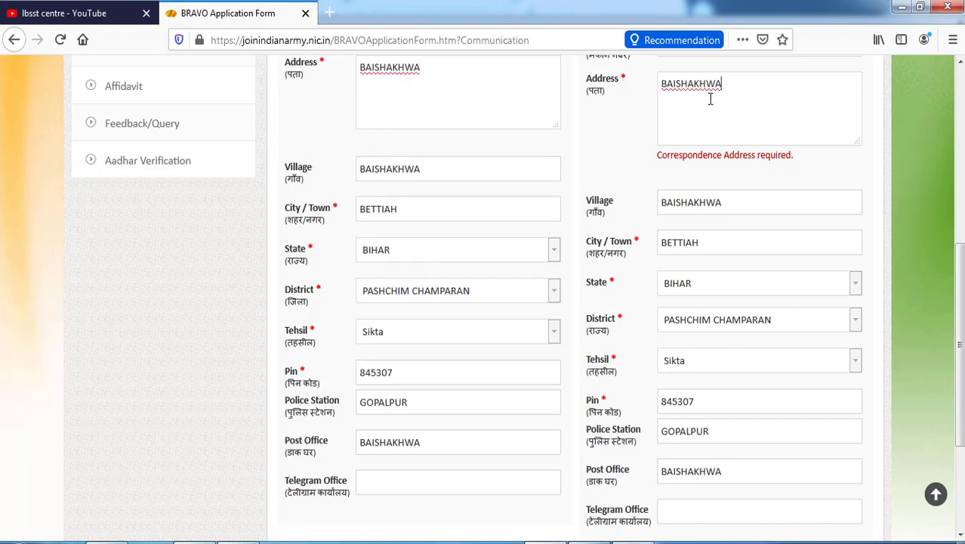
{"action": "type", "text": "BAISHAKHWA"}
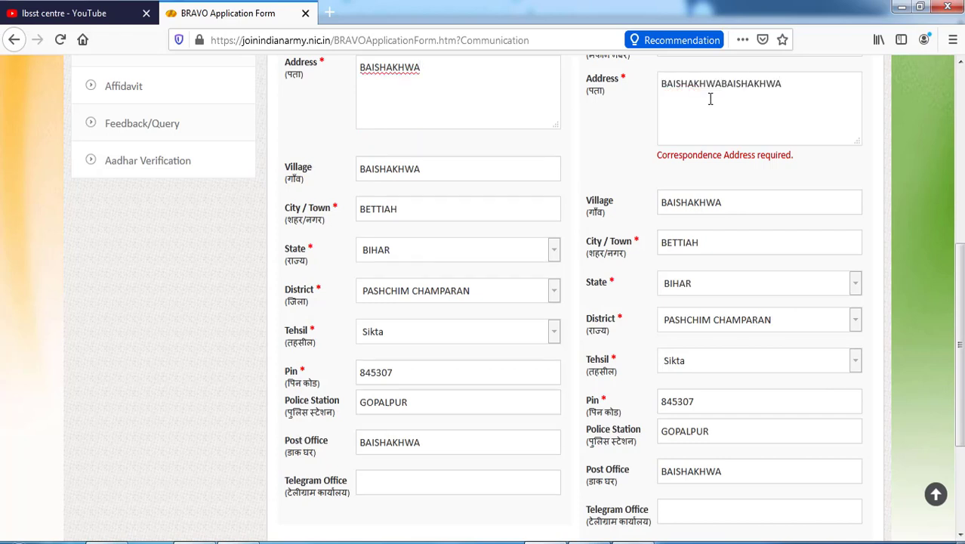
{"action": "key", "text": "ctrl+z"}
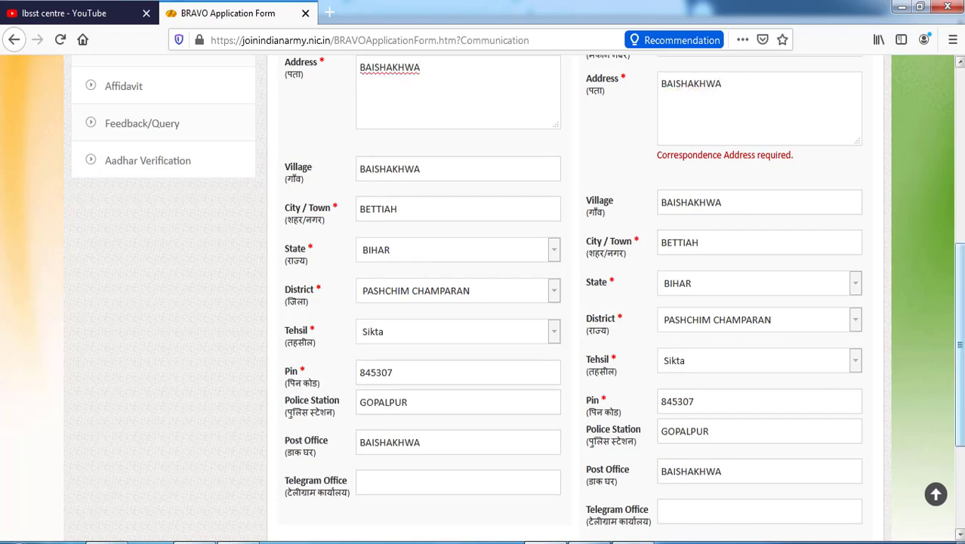
{"action": "scroll", "coordinate": [959, 340], "scroll_direction": "down", "scroll_amount": 3}
{"action": "left_click", "coordinate": [825, 395]}
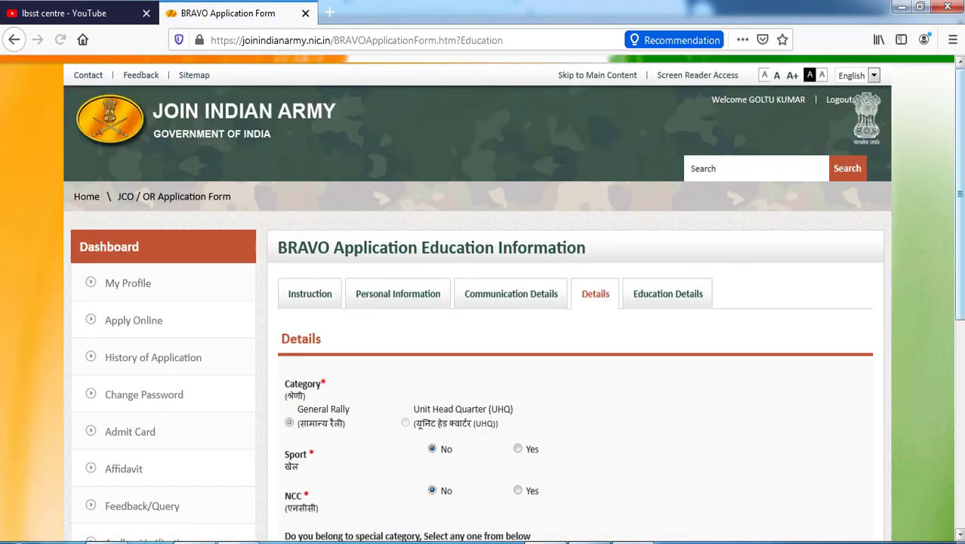
Keep General Rally, Sport No, NCC No and Non Dispensation Category, and save the Details page
{"action": "scroll", "coordinate": [713, 260], "scroll_direction": "down", "scroll_amount": 1}
{"action": "scroll", "coordinate": [962, 313], "scroll_direction": "down", "scroll_amount": 3}
{"action": "scroll", "coordinate": [962, 314], "scroll_direction": "down", "scroll_amount": 2}
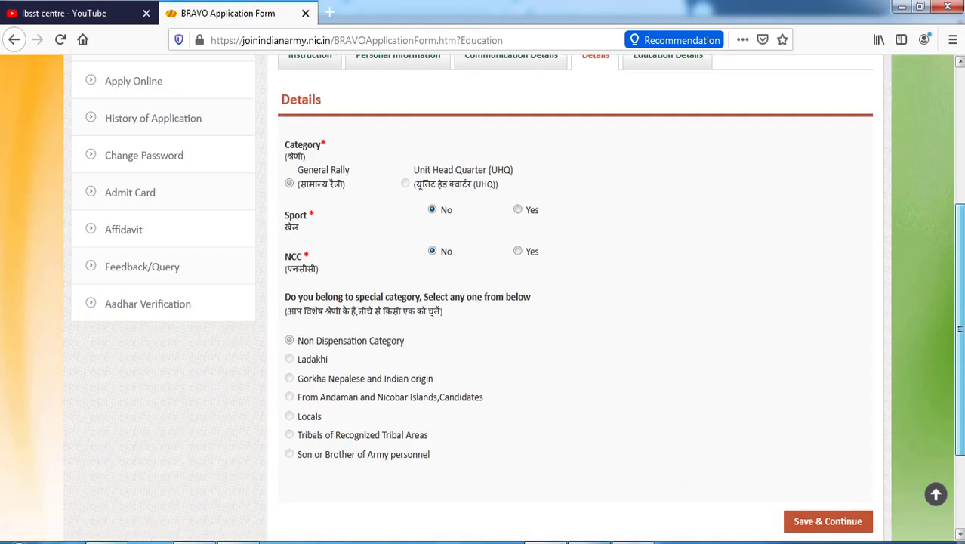
{"action": "scroll", "coordinate": [962, 313], "scroll_direction": "up", "scroll_amount": 2}
{"action": "scroll", "coordinate": [963, 314], "scroll_direction": "down", "scroll_amount": 2}
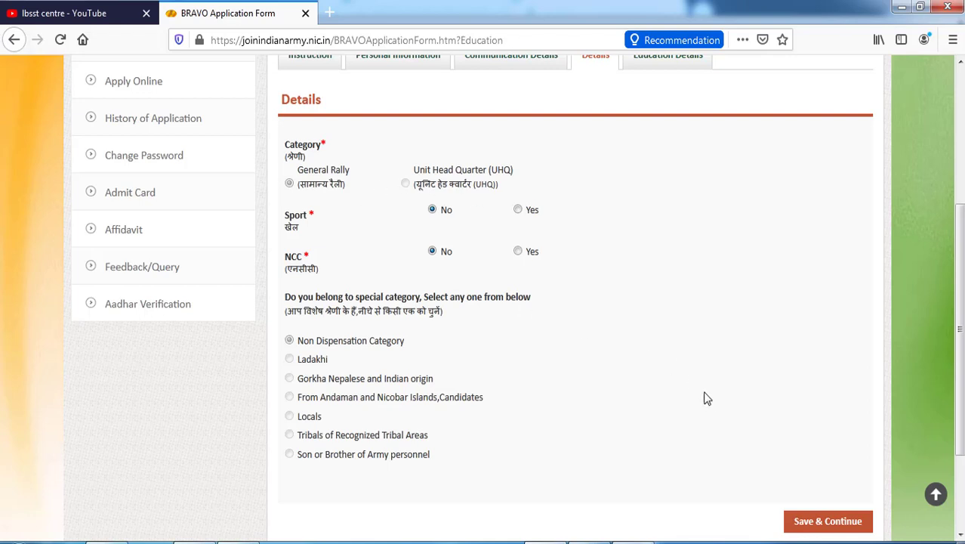
{"action": "double_click", "coordinate": [408, 186]}
{"action": "left_click", "coordinate": [654, 337]}
{"action": "left_click", "coordinate": [826, 528]}
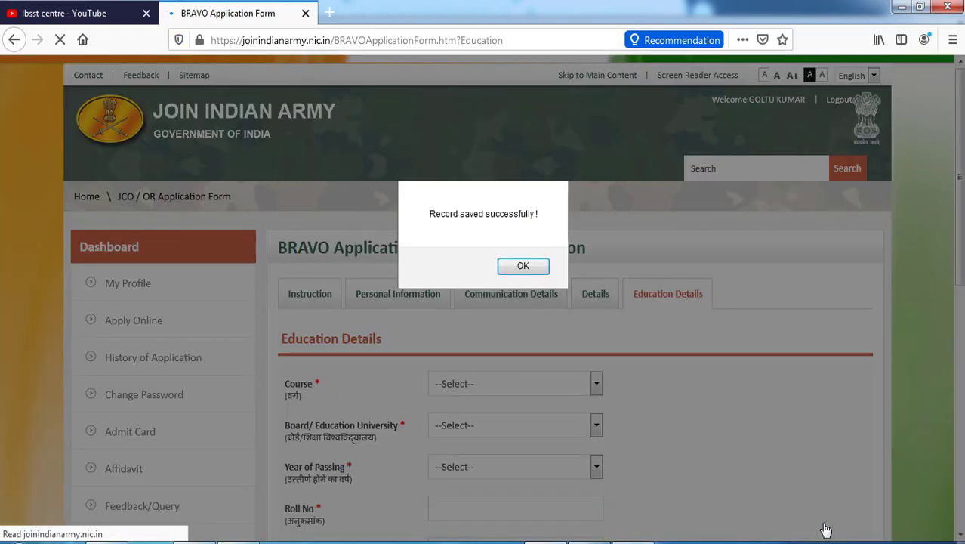
Set the education record to course 10th, STATE BOARD, passed in 2018
{"action": "left_click", "coordinate": [524, 266]}
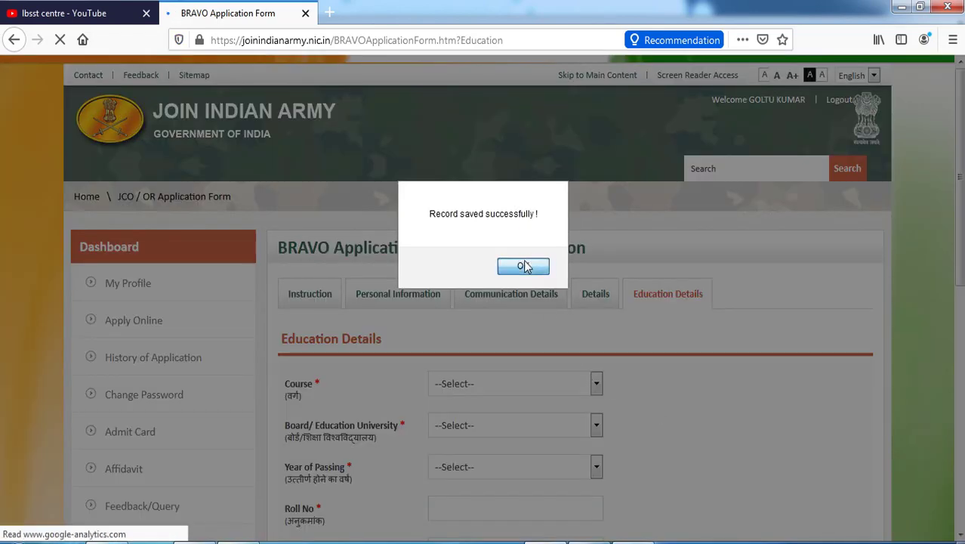
{"action": "scroll", "coordinate": [508, 194], "scroll_direction": "down", "scroll_amount": 3}
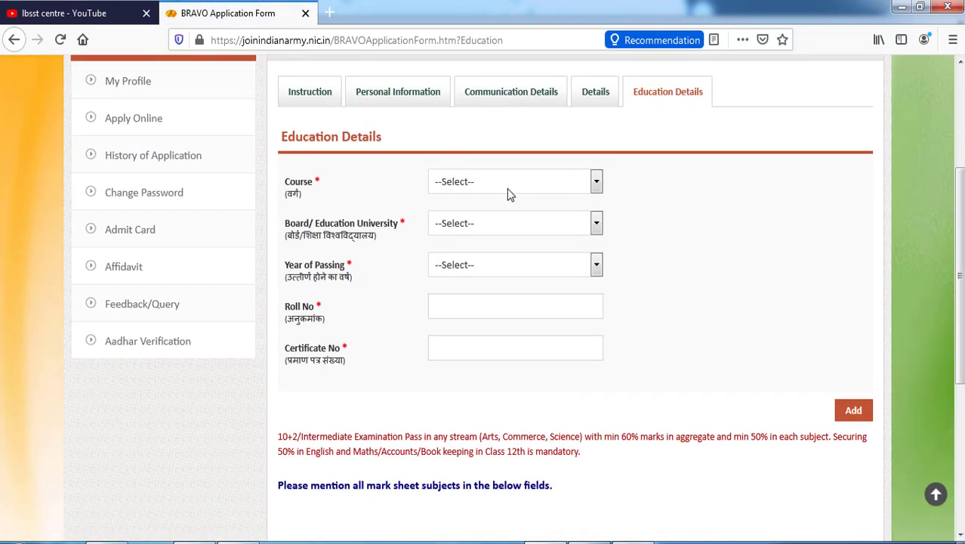
{"action": "left_click", "coordinate": [508, 185]}
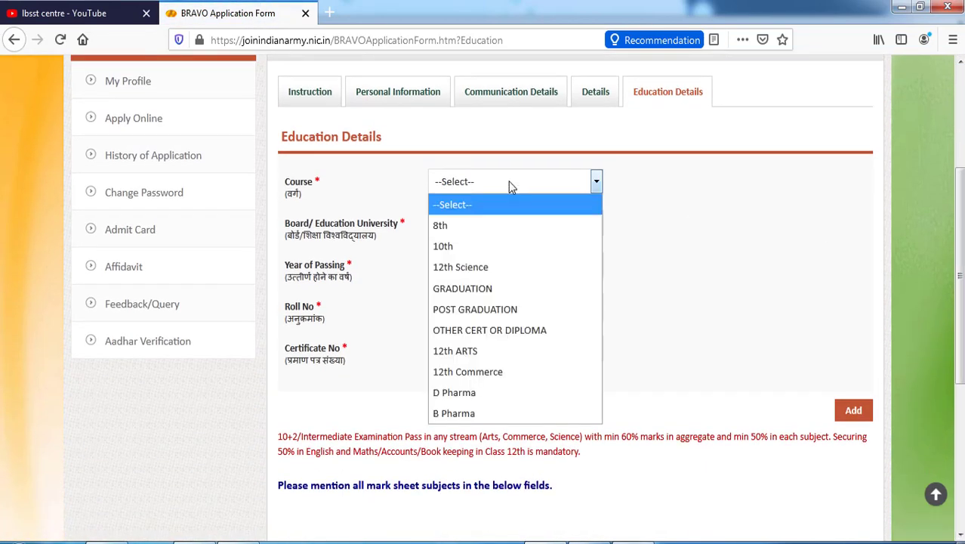
{"action": "left_click", "coordinate": [491, 248]}
{"action": "left_click", "coordinate": [488, 229]}
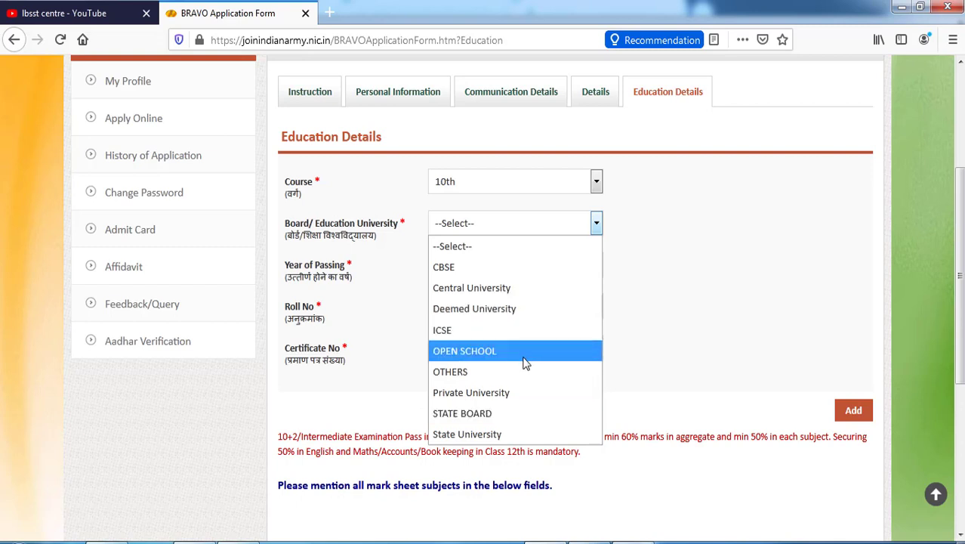
{"action": "key", "text": "Down"}
{"action": "key", "text": "Down"}
{"action": "key", "text": "Down"}
{"action": "key", "text": "Down"}
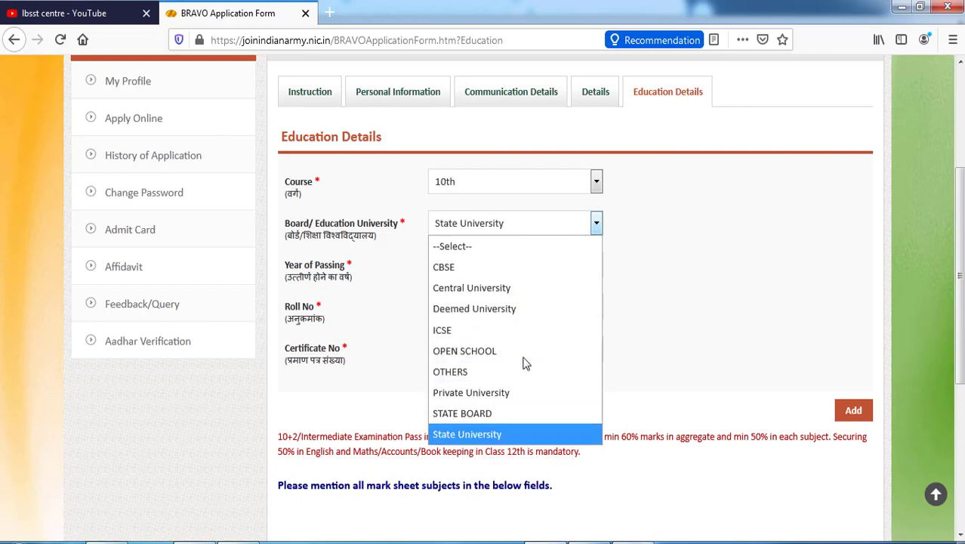
{"action": "key", "text": "Up"}
{"action": "key", "text": "Return"}
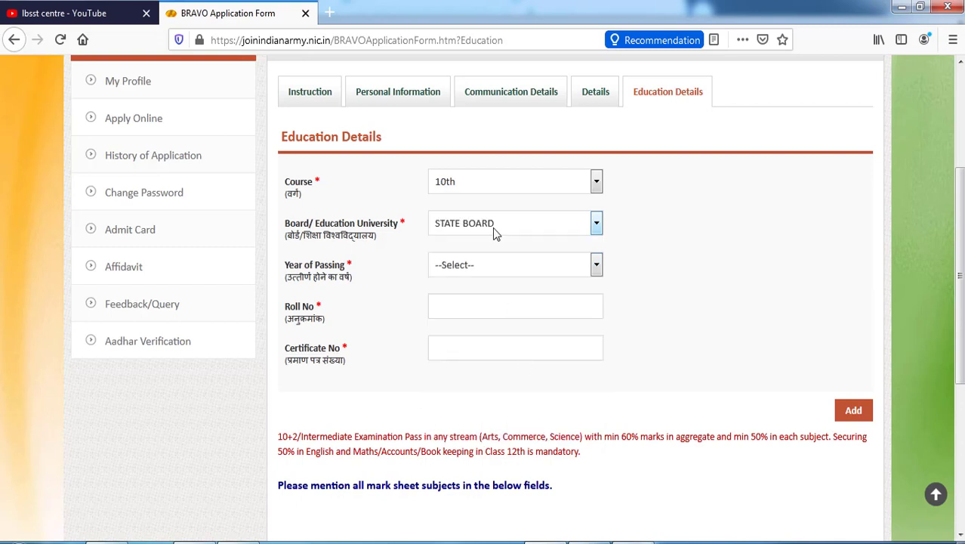
{"action": "left_click", "coordinate": [486, 261]}
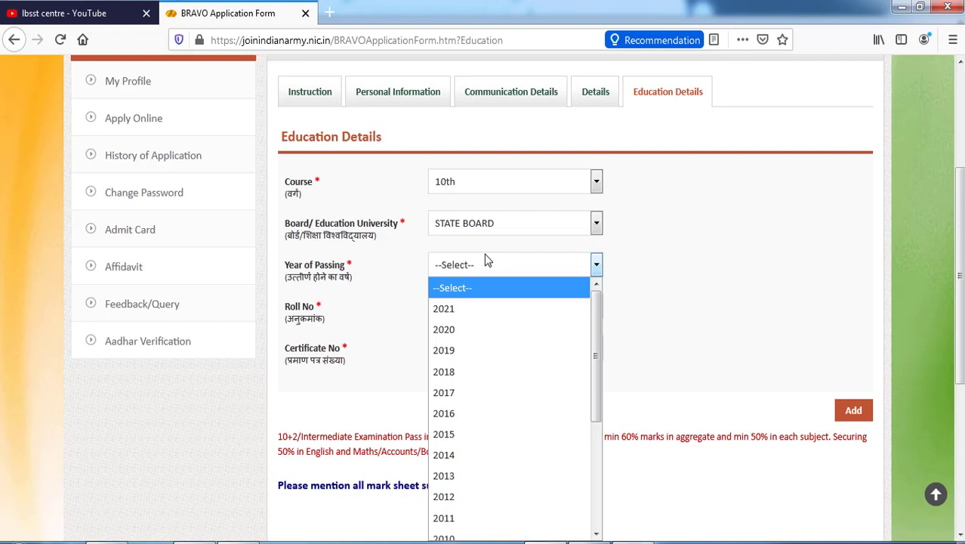
{"action": "left_click", "coordinate": [492, 373]}
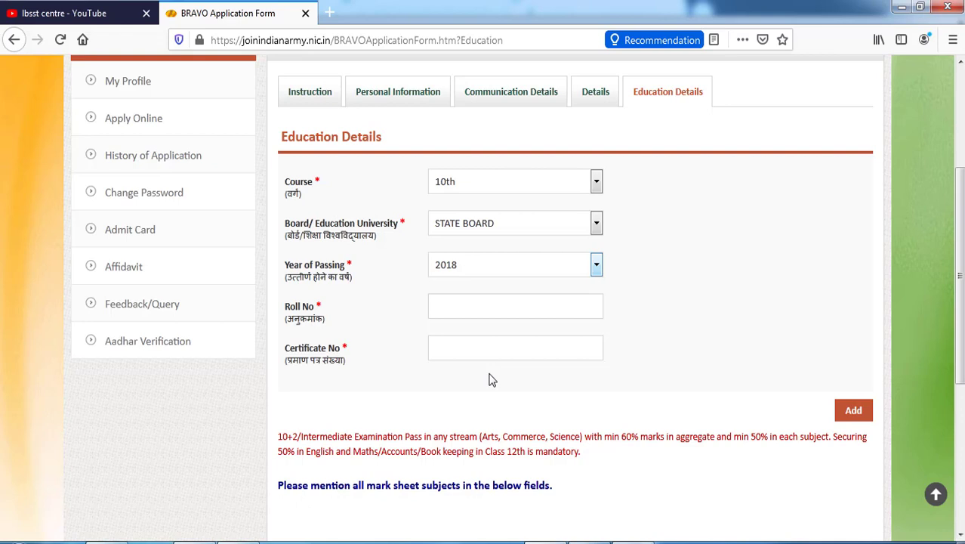
Enter the roll number and certificate number, then add the 10th record
{"action": "left_click", "coordinate": [481, 305]}
{"action": "left_click", "coordinate": [468, 350]}
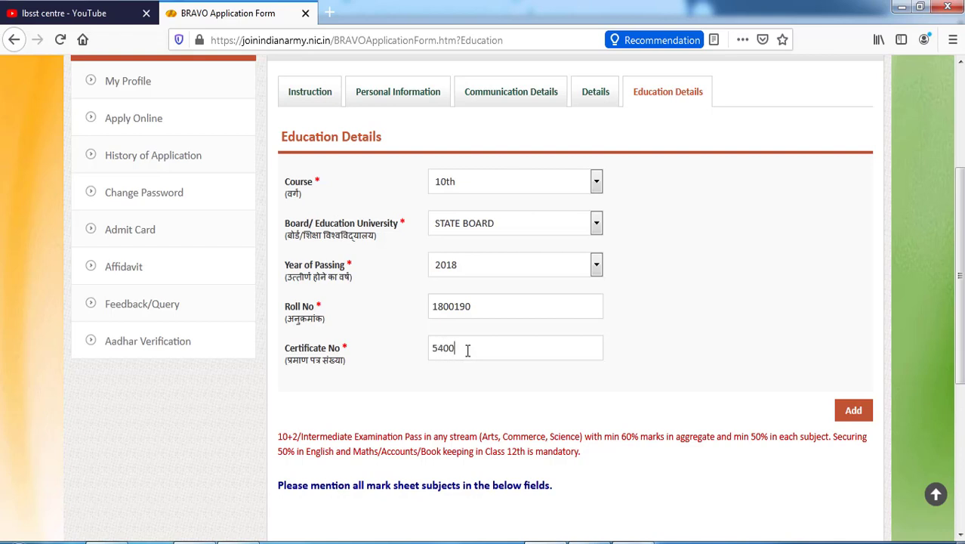
{"action": "left_click", "coordinate": [844, 417]}
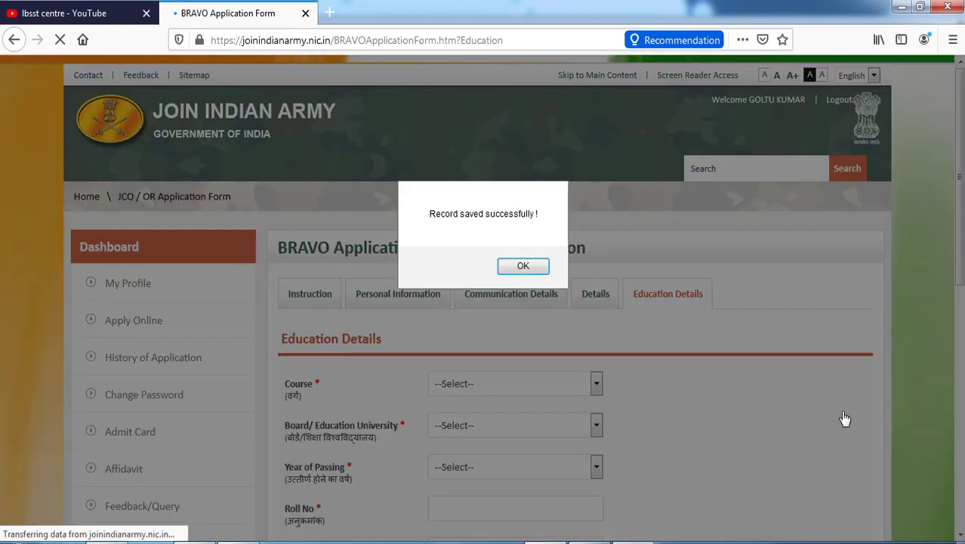
Add the 10th-class English marks row: 37 out of 100
{"action": "left_click", "coordinate": [521, 267]}
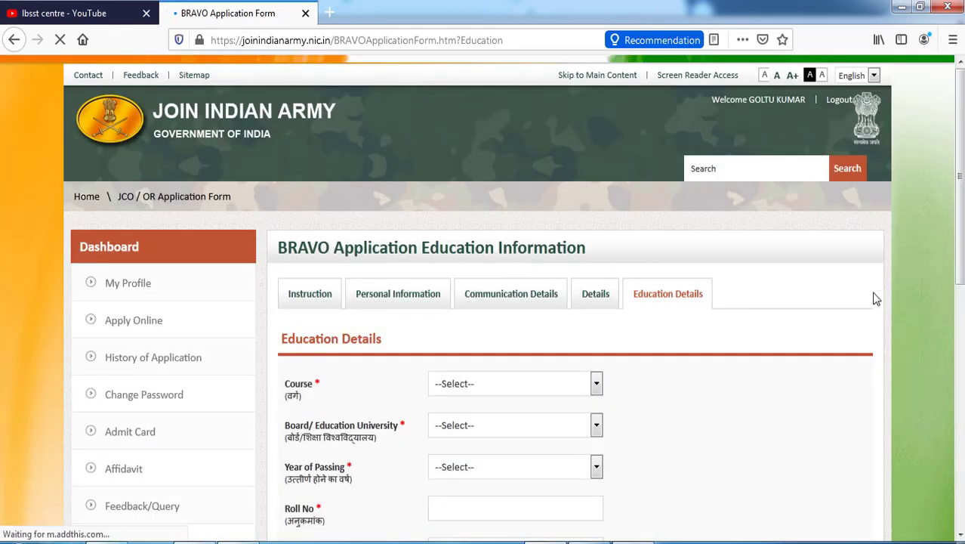
{"action": "scroll", "coordinate": [807, 389], "scroll_direction": "down", "scroll_amount": 5}
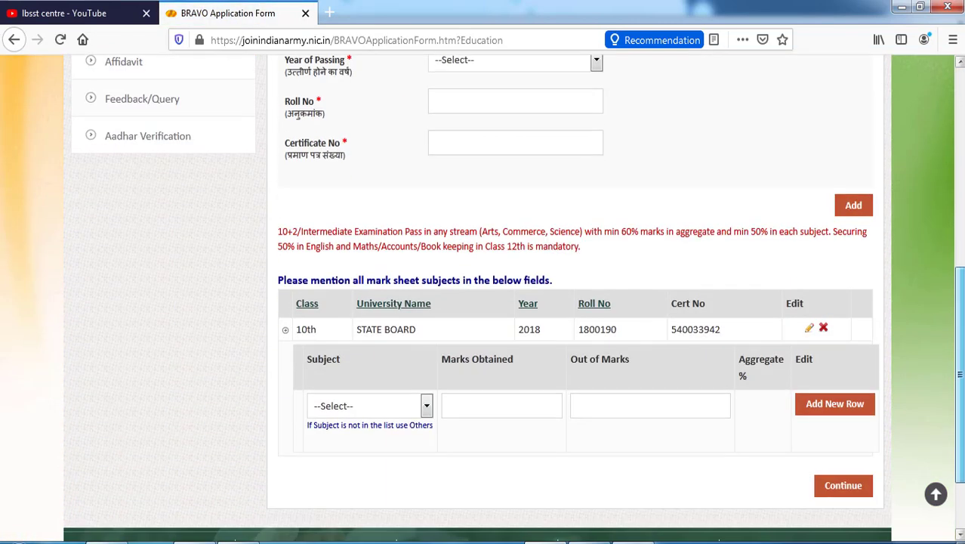
{"action": "left_click", "coordinate": [383, 408]}
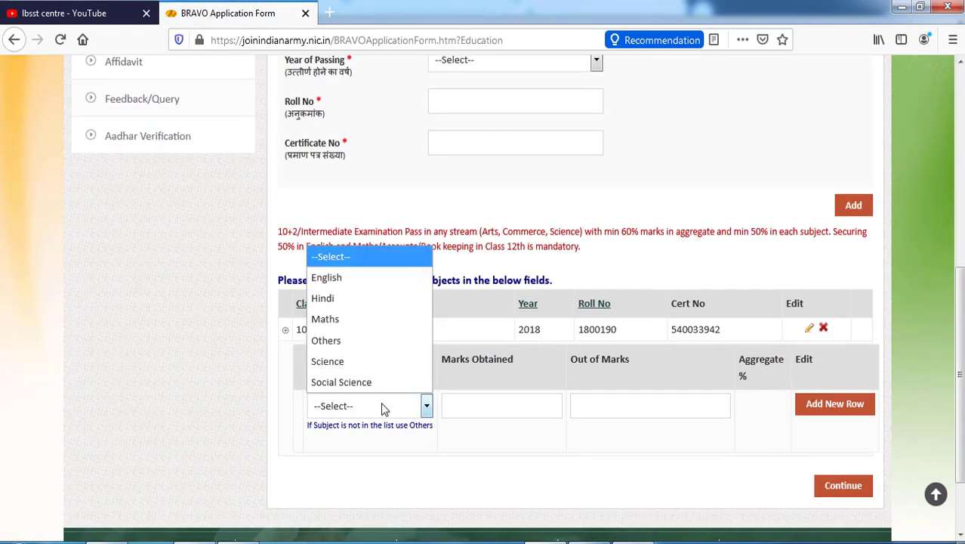
{"action": "left_click", "coordinate": [366, 279]}
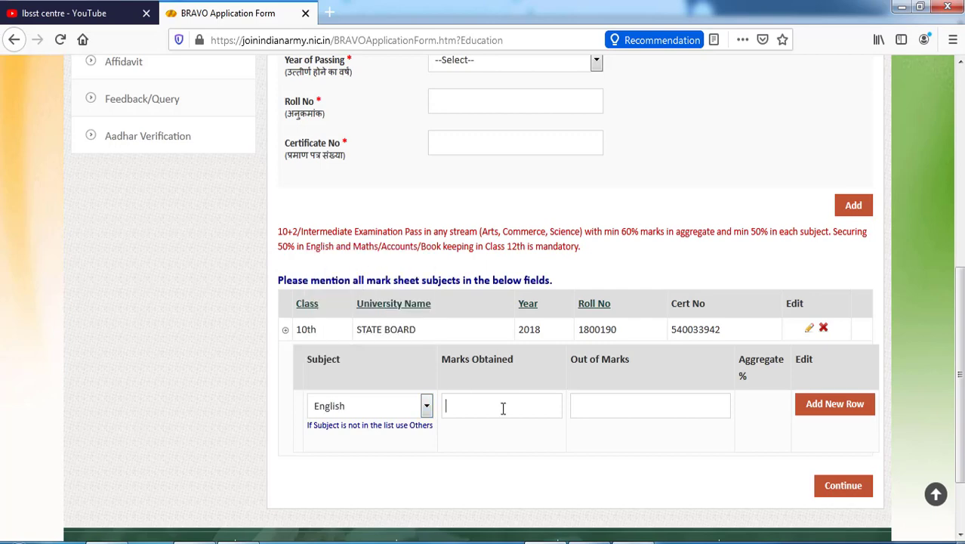
{"action": "scroll", "coordinate": [503, 408], "scroll_direction": "up", "scroll_amount": 2}
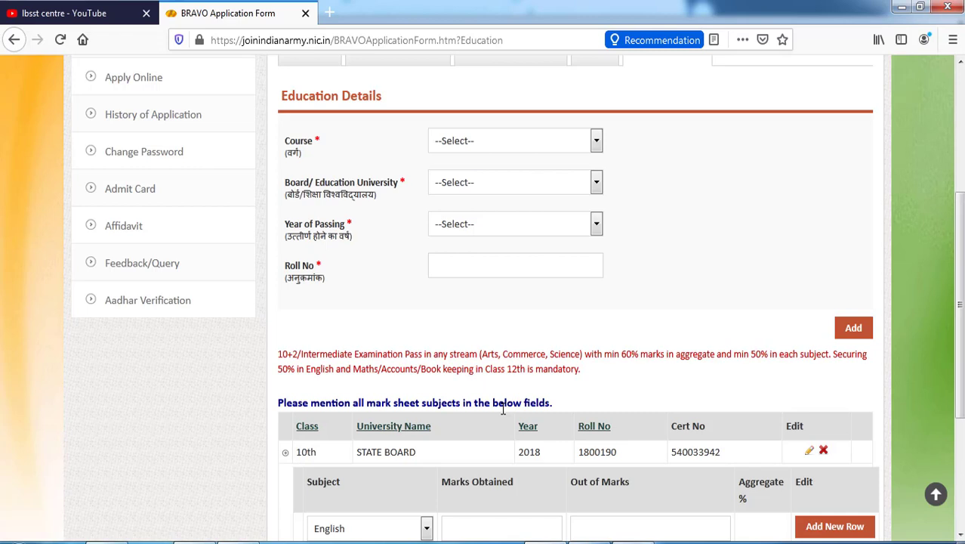
{"action": "left_click", "coordinate": [506, 526]}
{"action": "type", "text": "37"}
{"action": "key", "text": "Tab"}
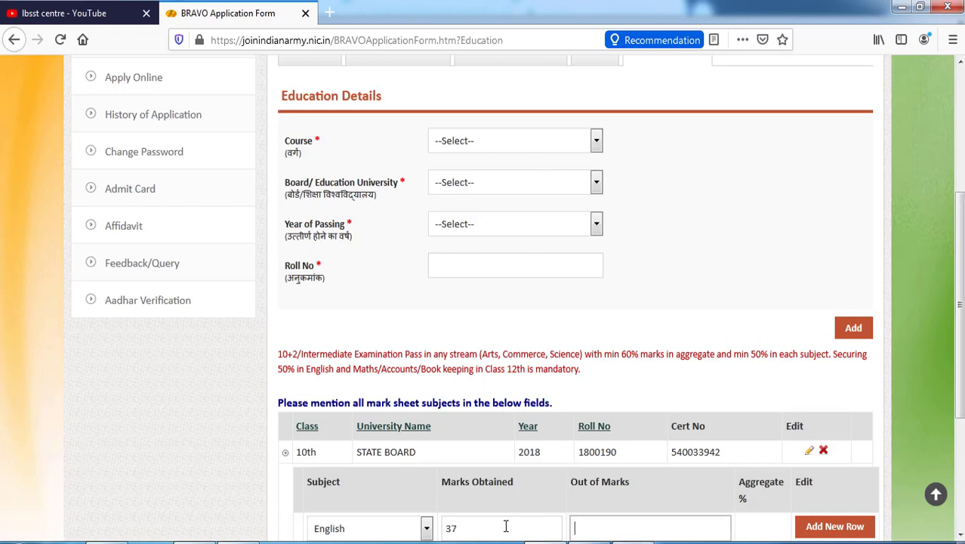
{"action": "type", "text": "100"}
{"action": "left_click", "coordinate": [835, 528]}
{"action": "scroll", "coordinate": [843, 532], "scroll_direction": "down", "scroll_amount": 3}
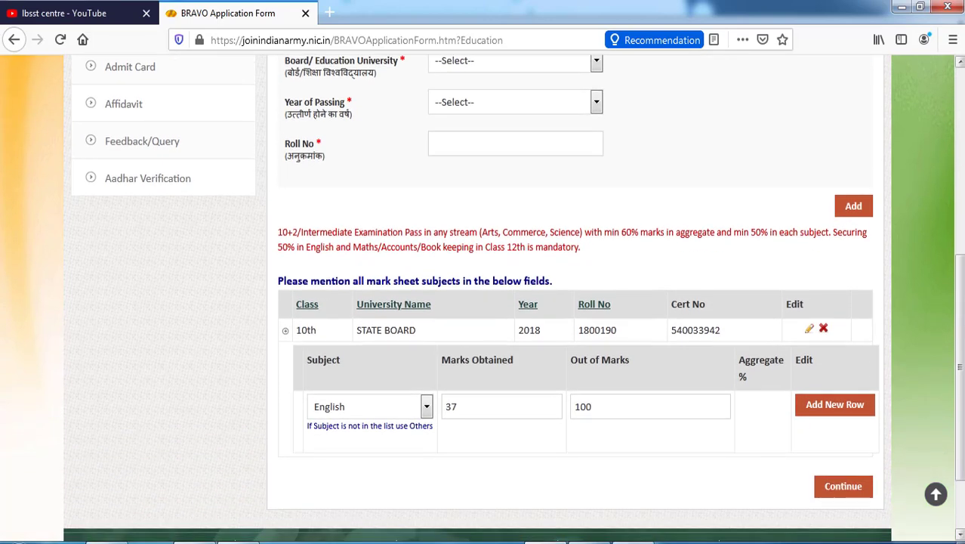
{"action": "left_click", "coordinate": [847, 401]}
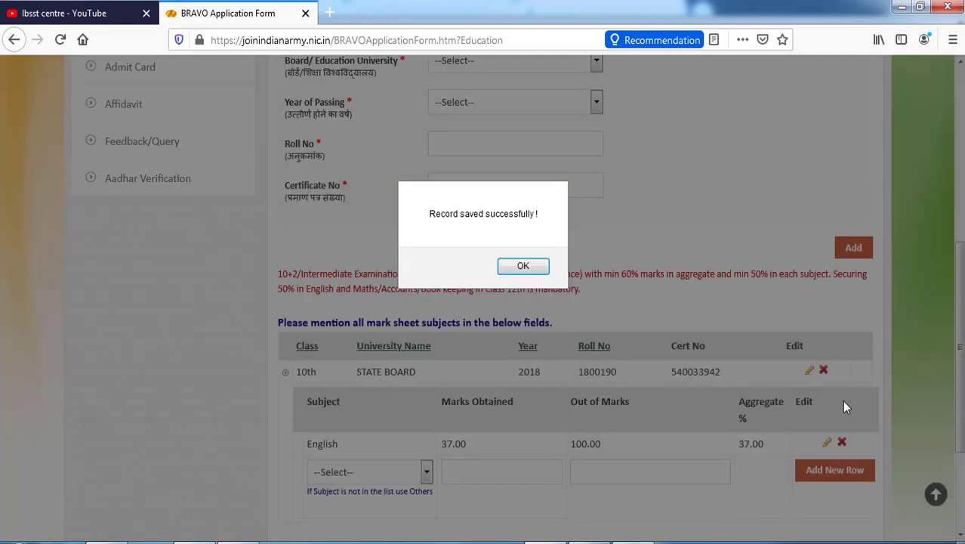
{"action": "left_click", "coordinate": [532, 267]}
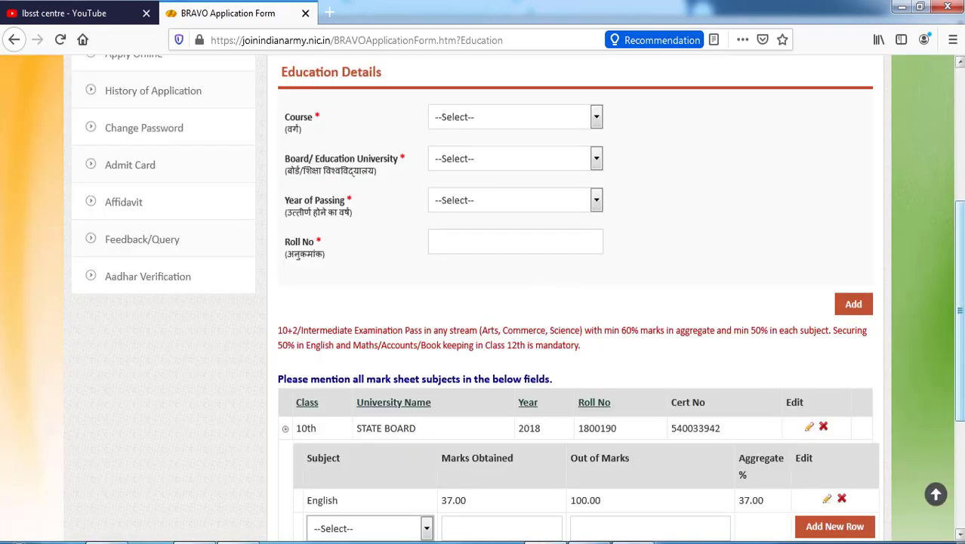
Add the 10th-class Hindi marks row: 62 out of 100
{"action": "scroll", "coordinate": [432, 320], "scroll_direction": "down", "scroll_amount": 4}
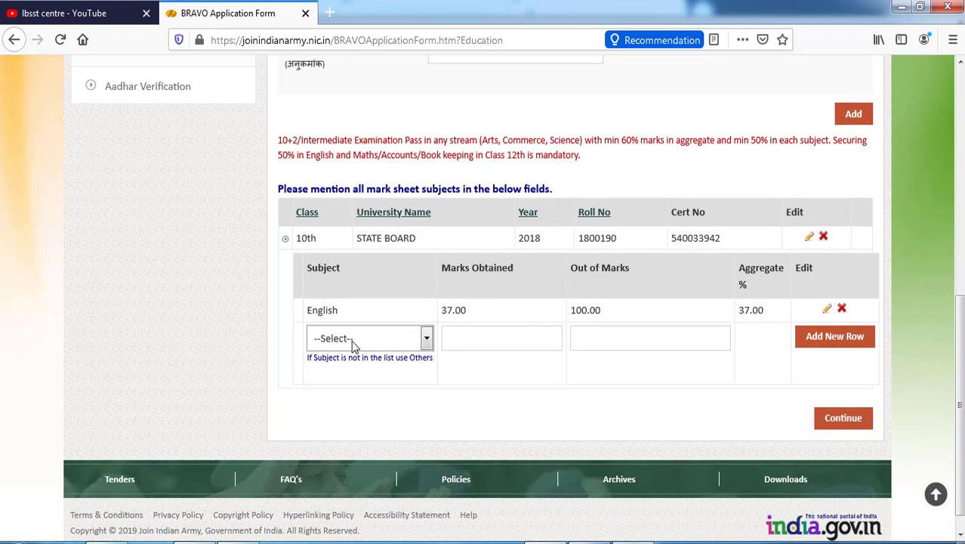
{"action": "left_click", "coordinate": [353, 342]}
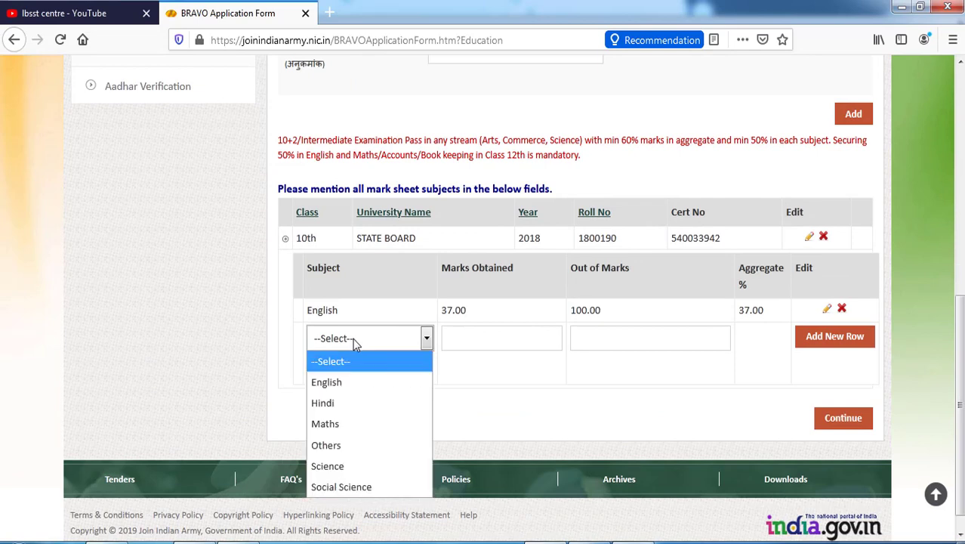
{"action": "left_click", "coordinate": [340, 404]}
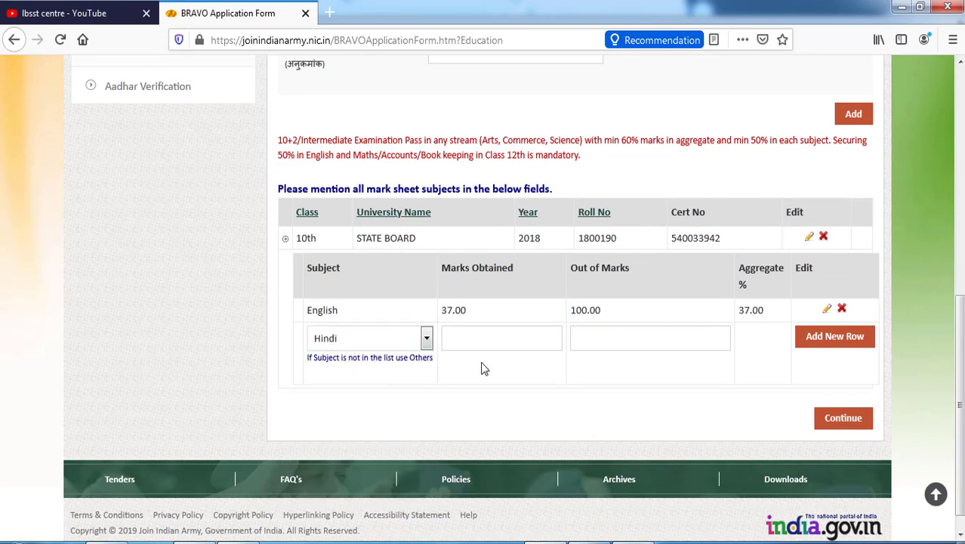
{"action": "scroll", "coordinate": [484, 368], "scroll_direction": "up", "scroll_amount": 3}
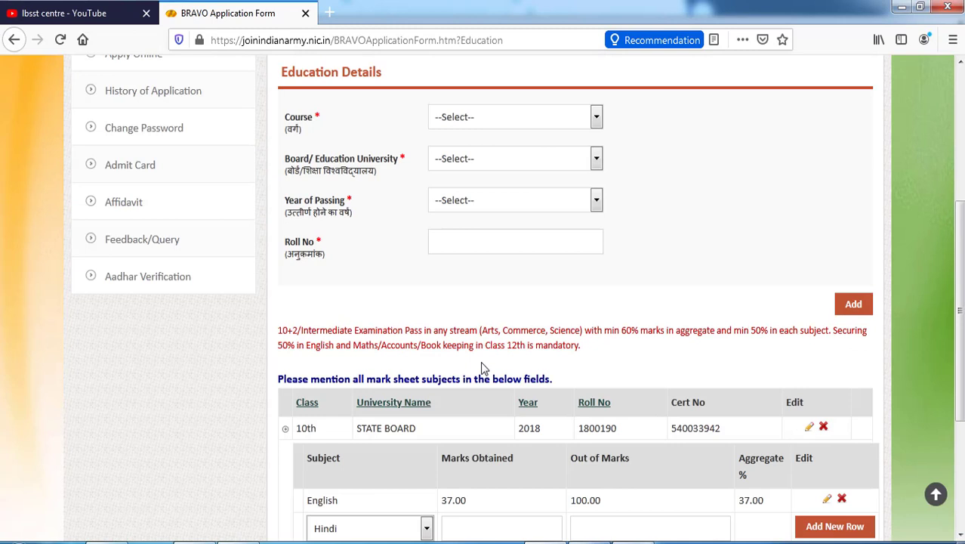
{"action": "left_click", "coordinate": [523, 519]}
{"action": "type", "text": "62"}
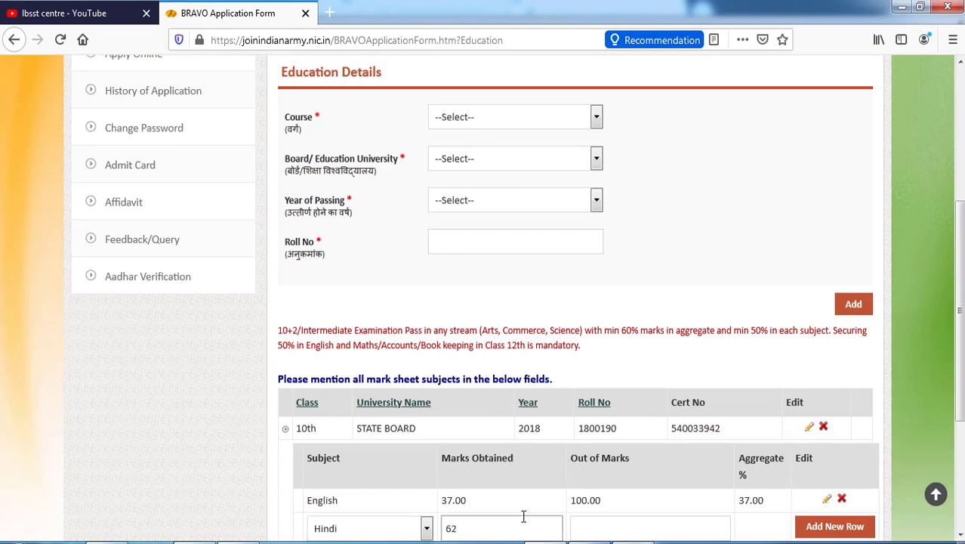
{"action": "key", "text": "Tab"}
{"action": "type", "text": "100"}
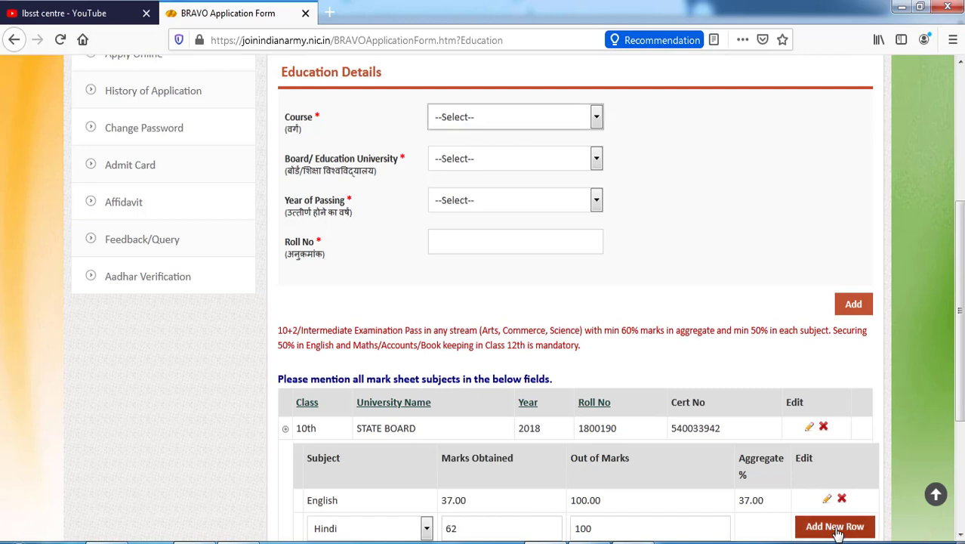
{"action": "scroll", "coordinate": [513, 298], "scroll_direction": "down", "scroll_amount": 3}
{"action": "key", "text": "Return"}
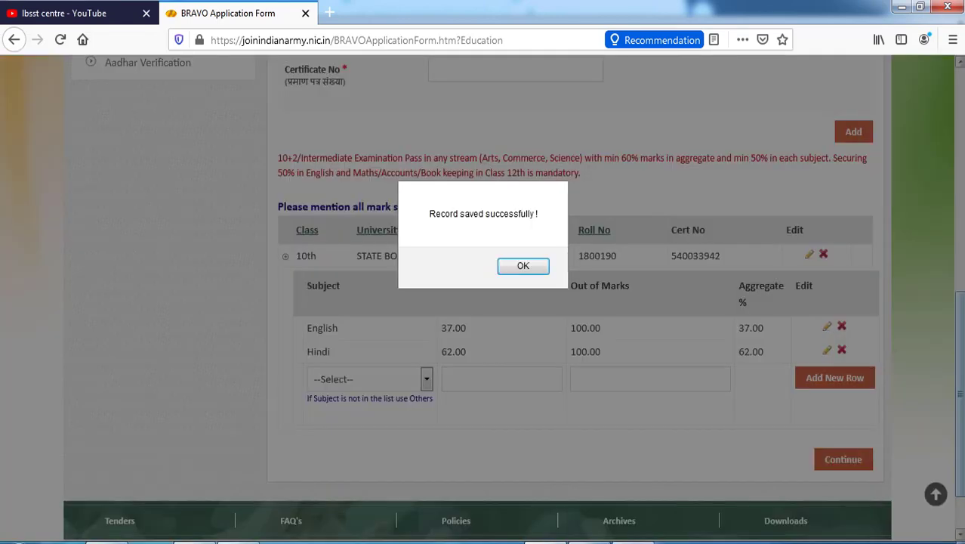
{"action": "left_click", "coordinate": [522, 266]}
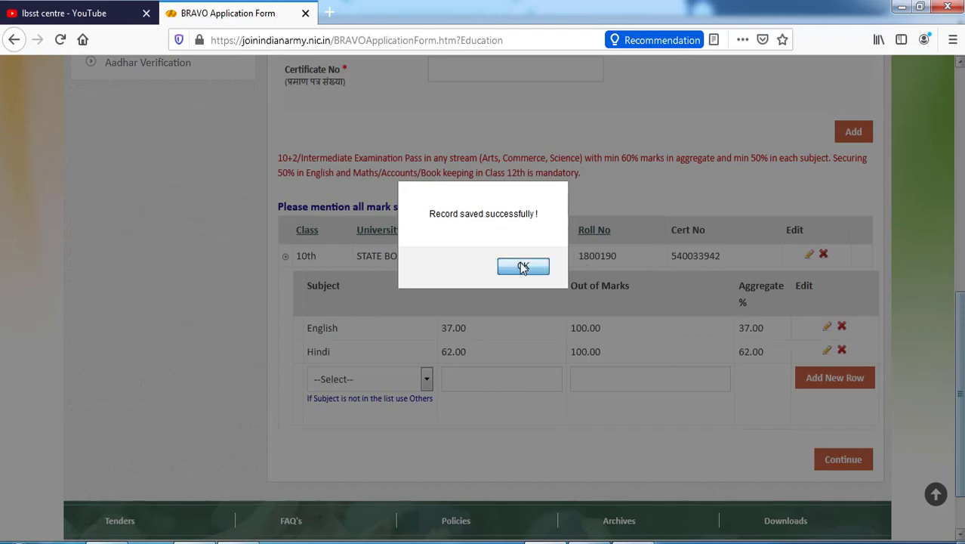
Add the 10th-class Maths marks row: 46 out of 100
{"action": "scroll", "coordinate": [522, 268], "scroll_direction": "down", "scroll_amount": 3}
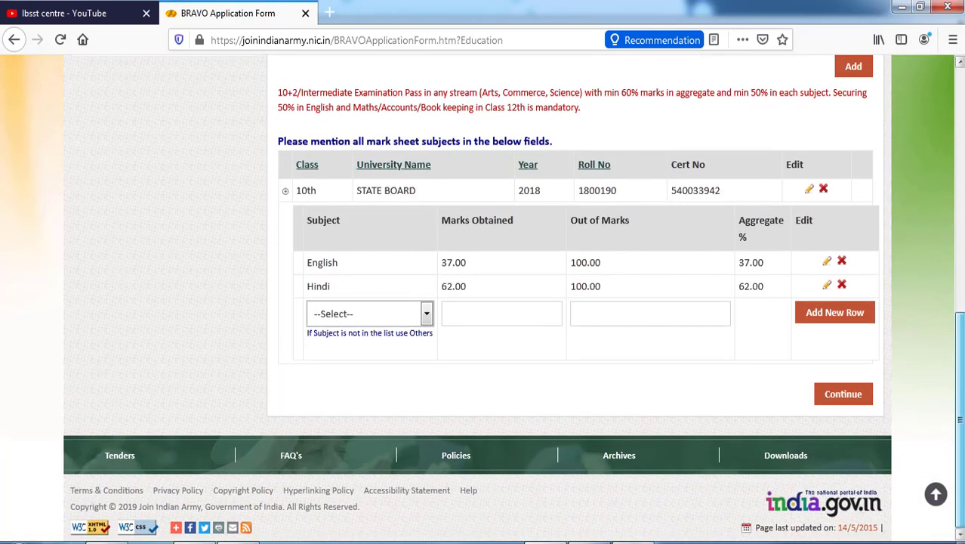
{"action": "left_click", "coordinate": [352, 315]}
{"action": "left_click", "coordinate": [344, 400]}
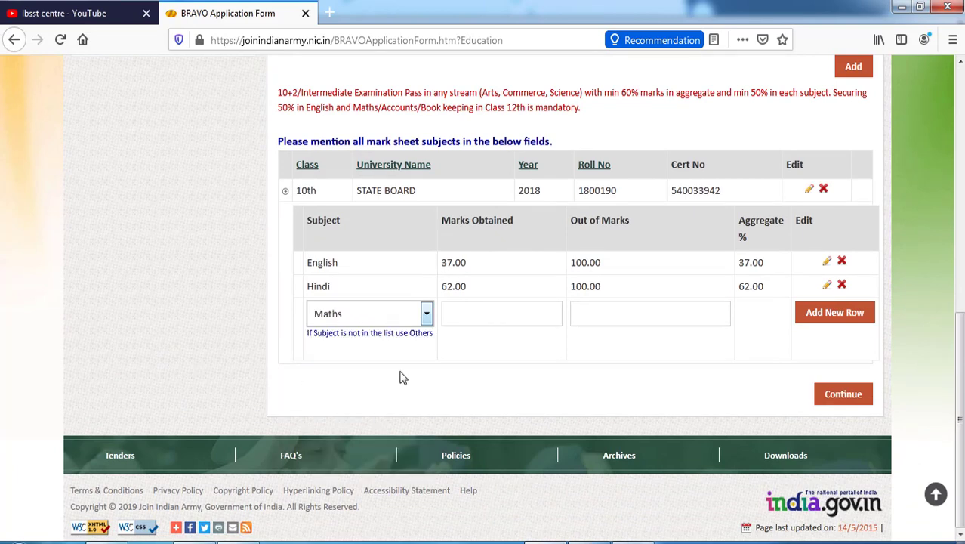
{"action": "left_click", "coordinate": [477, 307]}
{"action": "scroll", "coordinate": [477, 307], "scroll_direction": "up", "scroll_amount": 3}
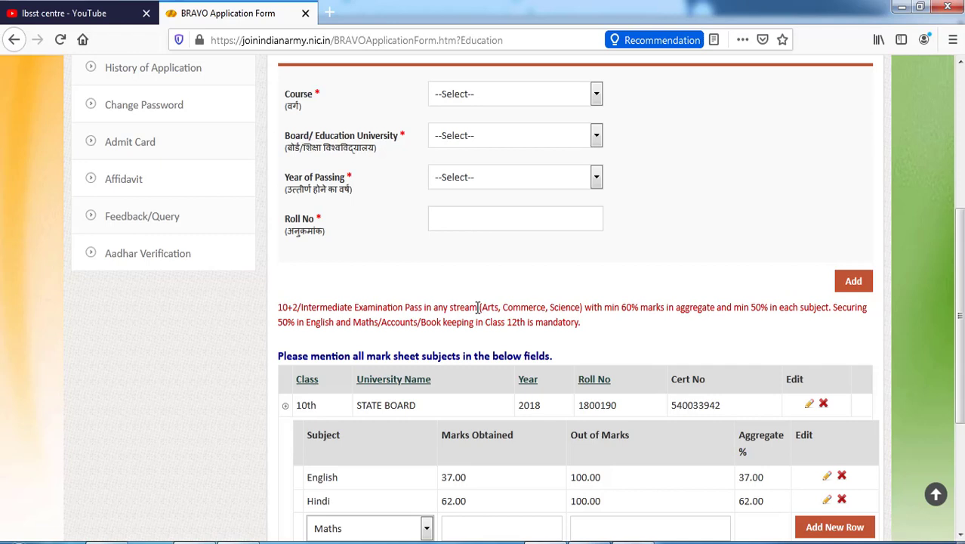
{"action": "key", "text": "Tab"}
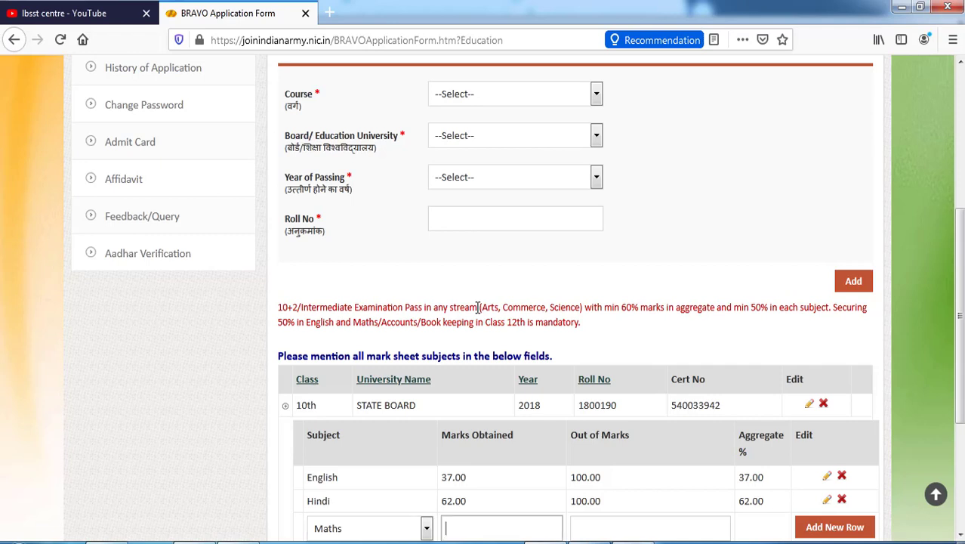
{"action": "type", "text": "100"}
{"action": "key", "text": "BackSpace"}
{"action": "key", "text": "BackSpace"}
{"action": "key", "text": "BackSpace"}
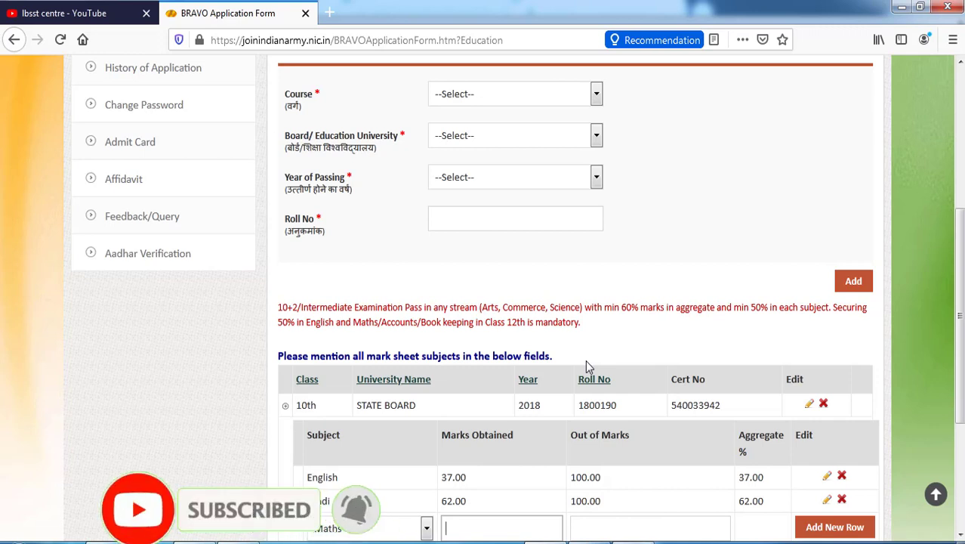
{"action": "type", "text": "46"}
{"action": "key", "text": "Tab"}
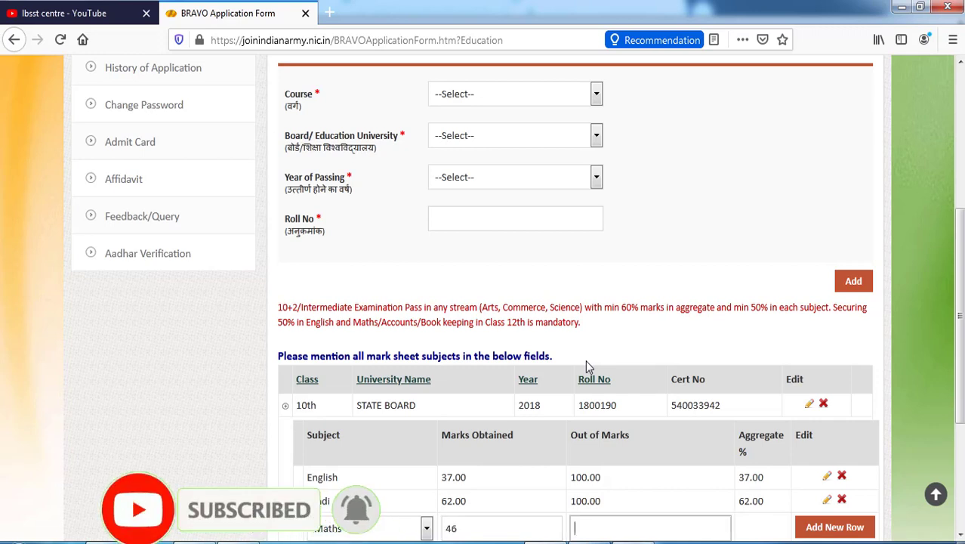
{"action": "type", "text": "100"}
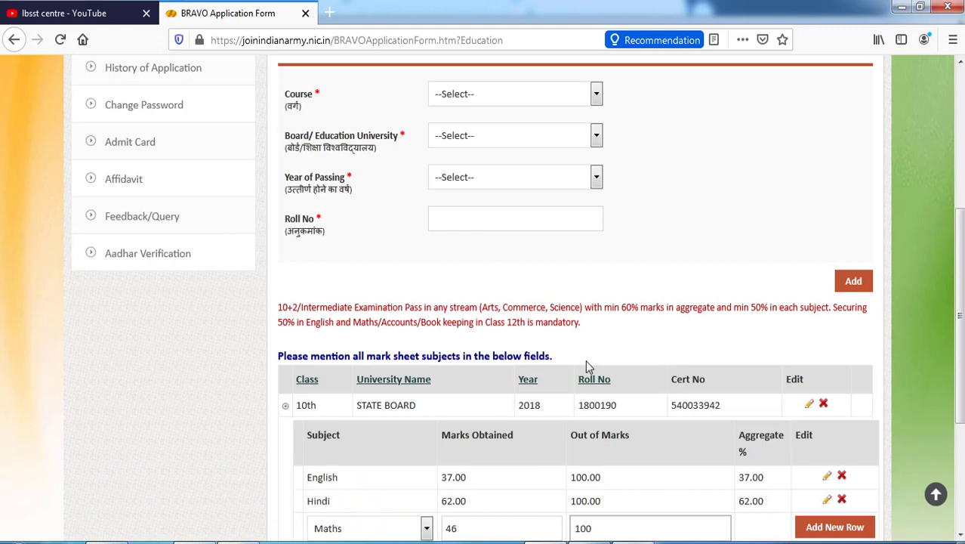
{"action": "left_click", "coordinate": [831, 528]}
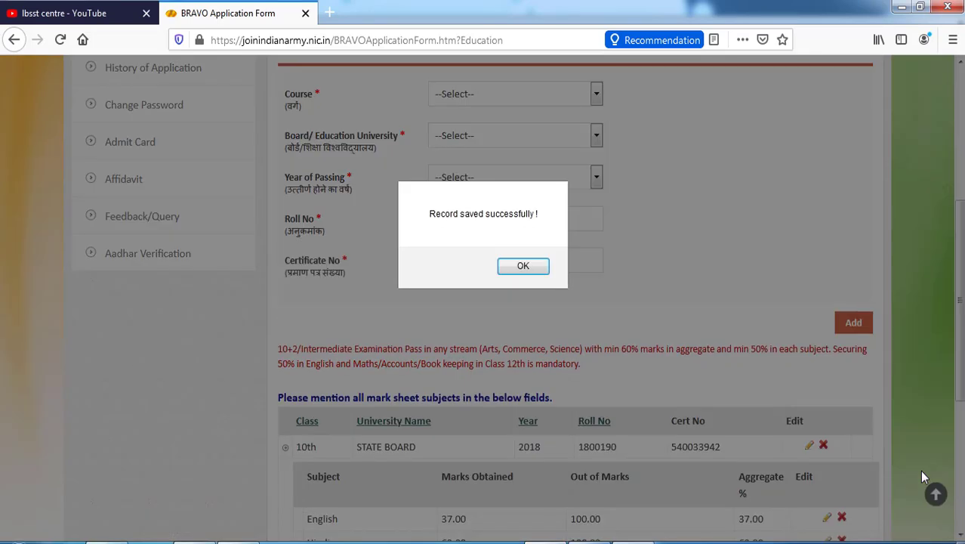
{"action": "key", "text": "Return"}
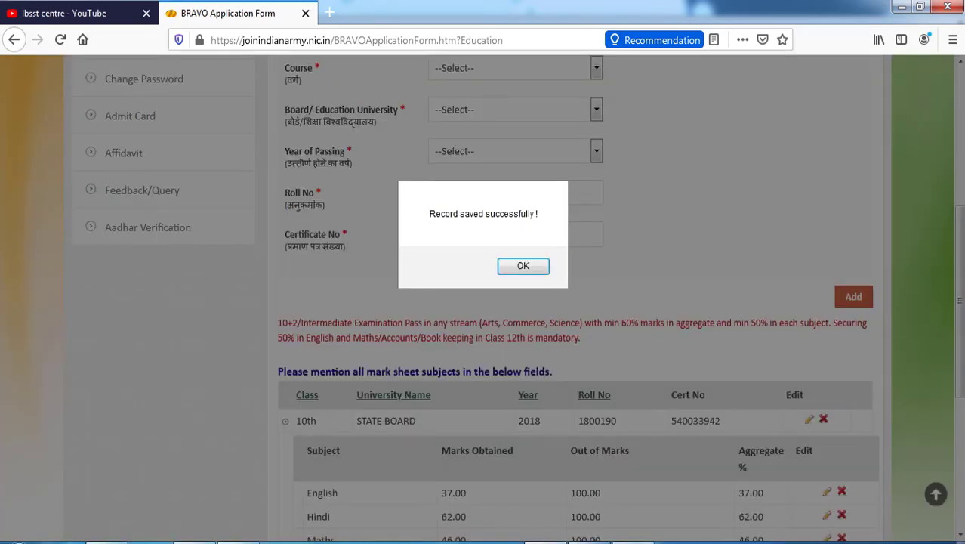
{"action": "left_click", "coordinate": [518, 270]}
Add an Others subject named SANSKRIT with 60 out of 100
{"action": "scroll", "coordinate": [521, 272], "scroll_direction": "down", "scroll_amount": 5}
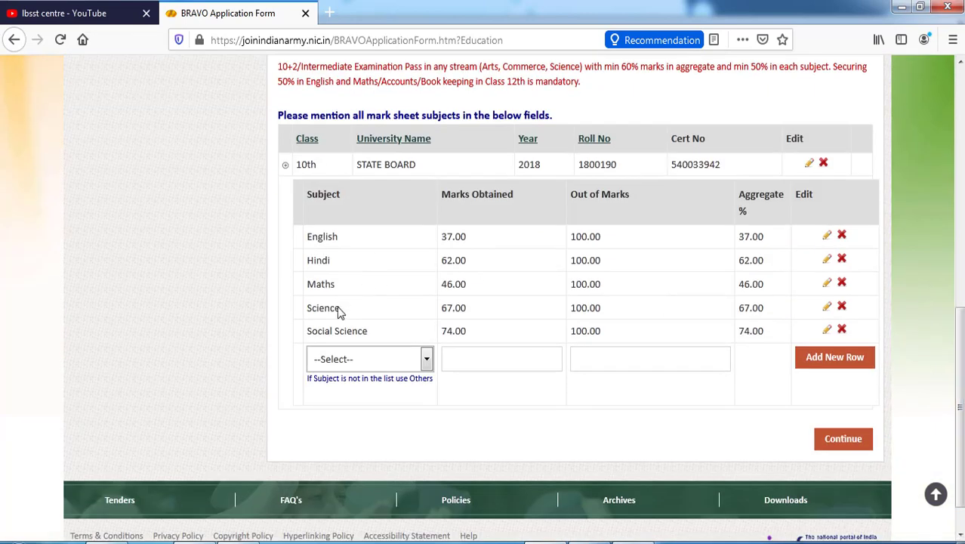
{"action": "left_click", "coordinate": [349, 361]}
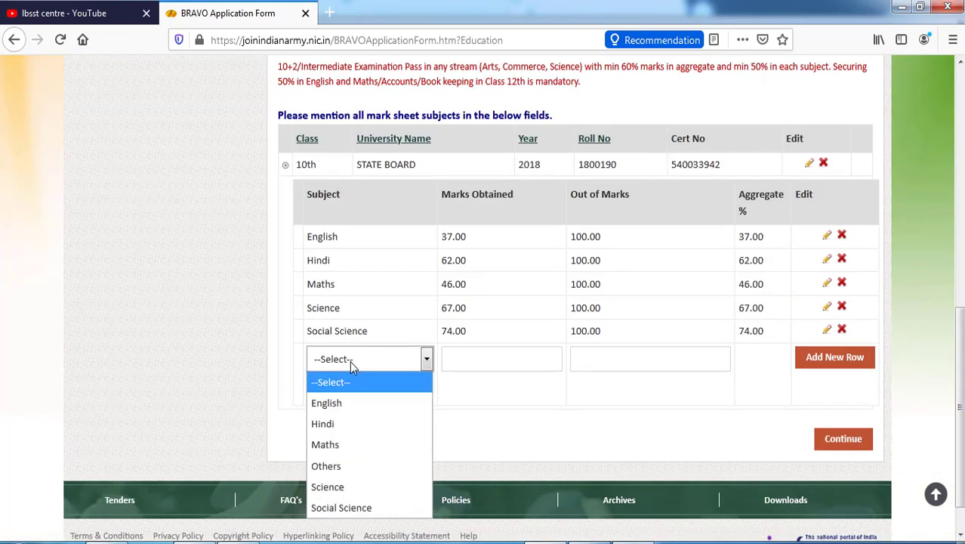
{"action": "left_click", "coordinate": [355, 469]}
{"action": "scroll", "coordinate": [355, 470], "scroll_direction": "up", "scroll_amount": 2}
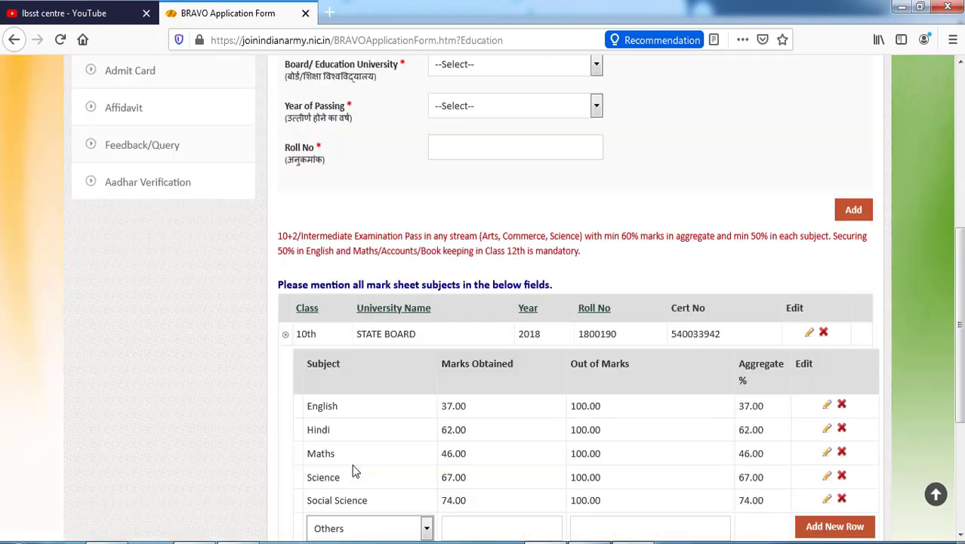
{"action": "scroll", "coordinate": [953, 340], "scroll_direction": "down", "scroll_amount": 3}
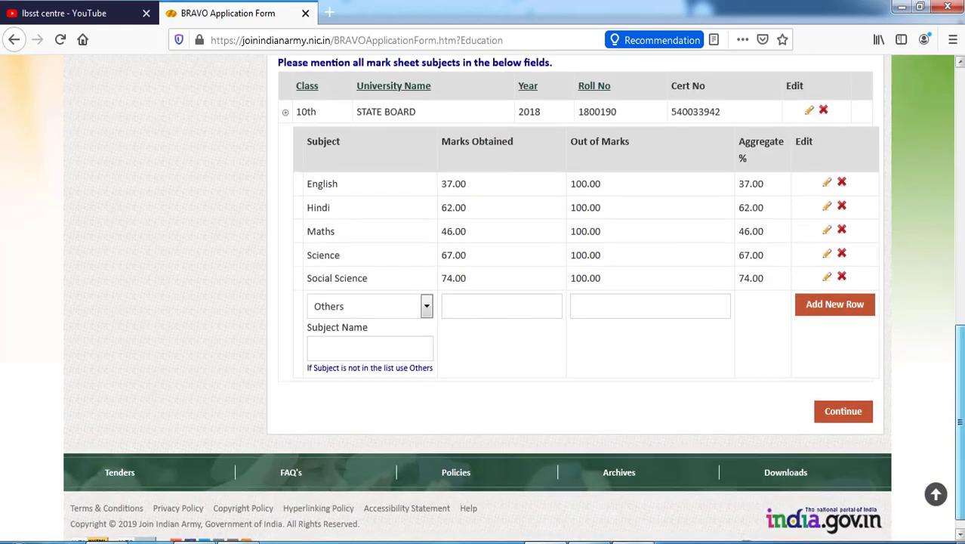
{"action": "left_click", "coordinate": [379, 342]}
{"action": "type", "text": "S"}
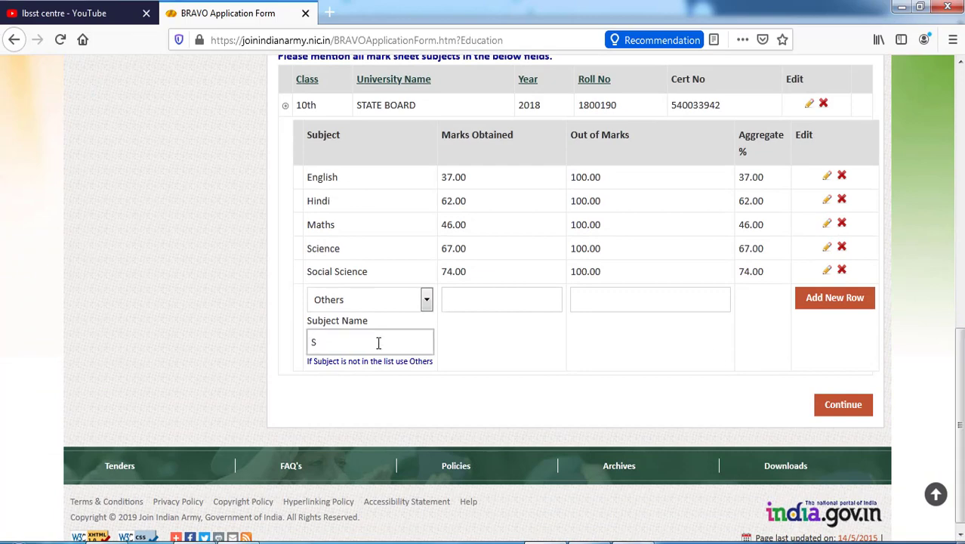
{"action": "type", "text": "ANSKRIT"}
{"action": "left_click", "coordinate": [481, 303]}
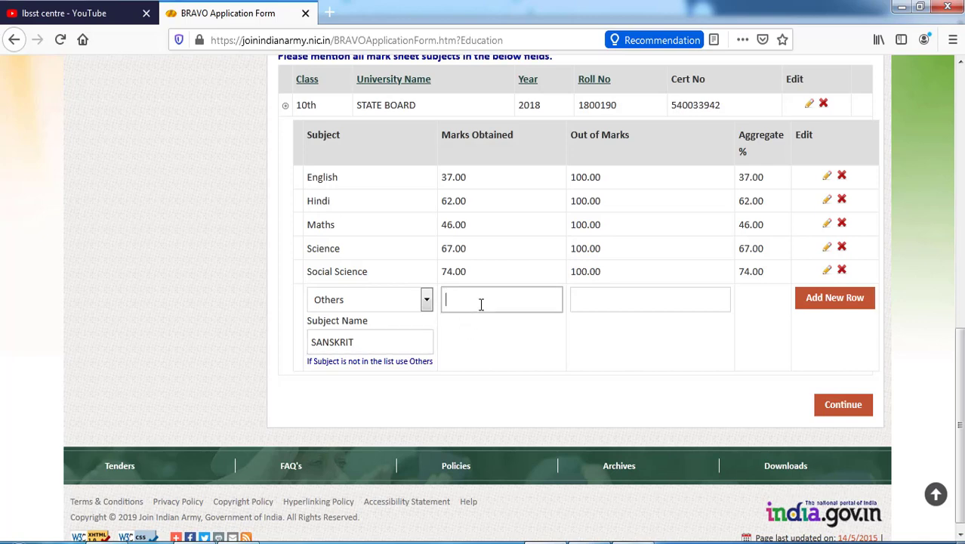
{"action": "type", "text": "60"}
{"action": "key", "text": "Tab"}
{"action": "type", "text": "100"}
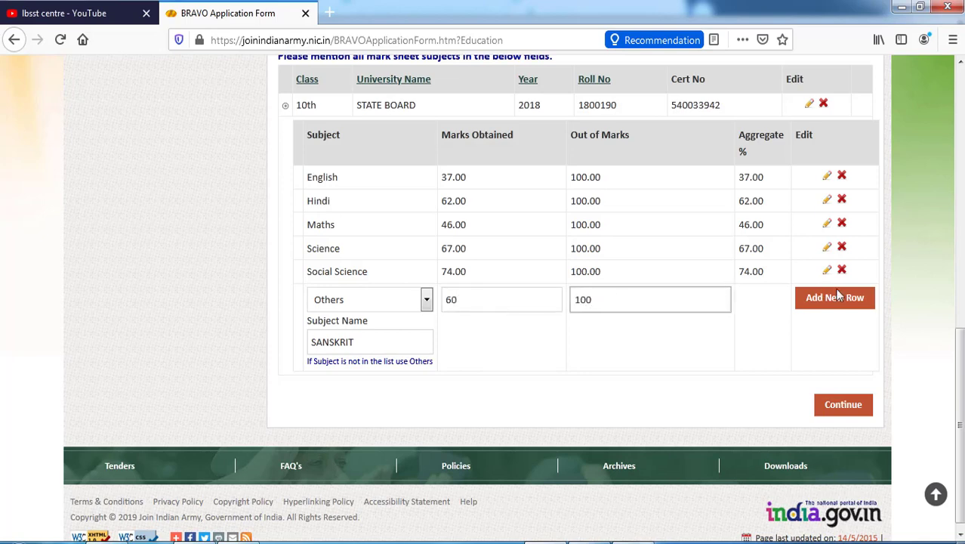
{"action": "left_click", "coordinate": [835, 300]}
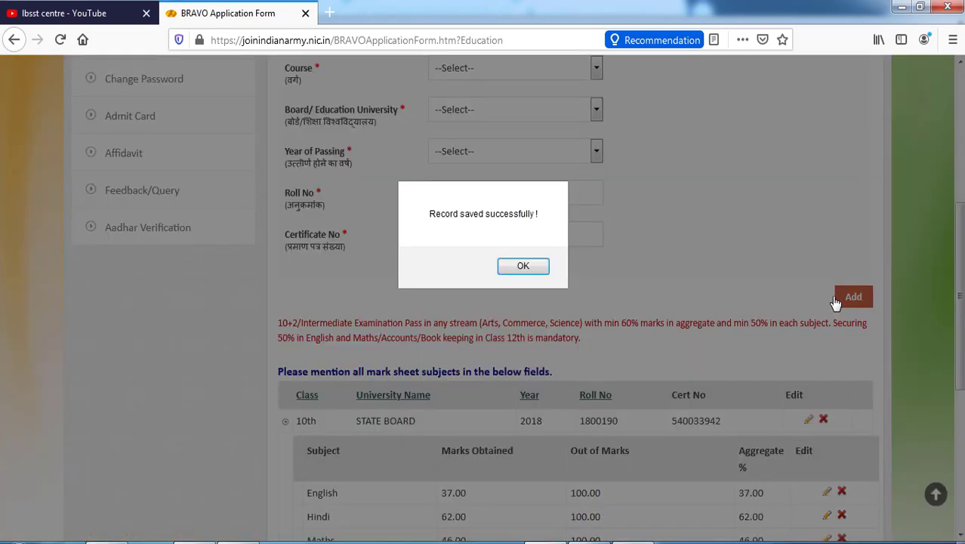
{"action": "left_click", "coordinate": [523, 268]}
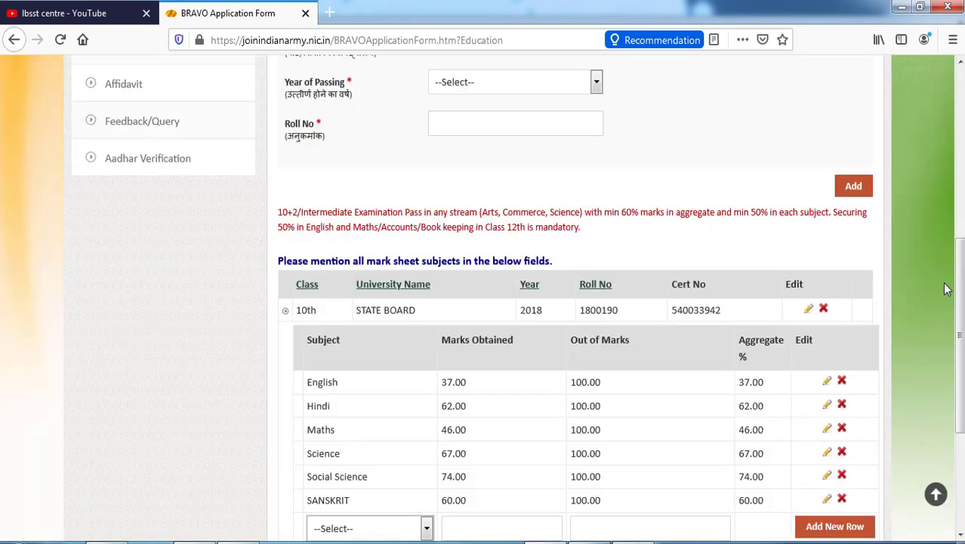
Choose 12th ARTS as the course, STATE BOARD as the board, and 2020 as the passing year
{"action": "left_click_drag", "start_coordinate": [962, 257], "coordinate": [962, 145]}
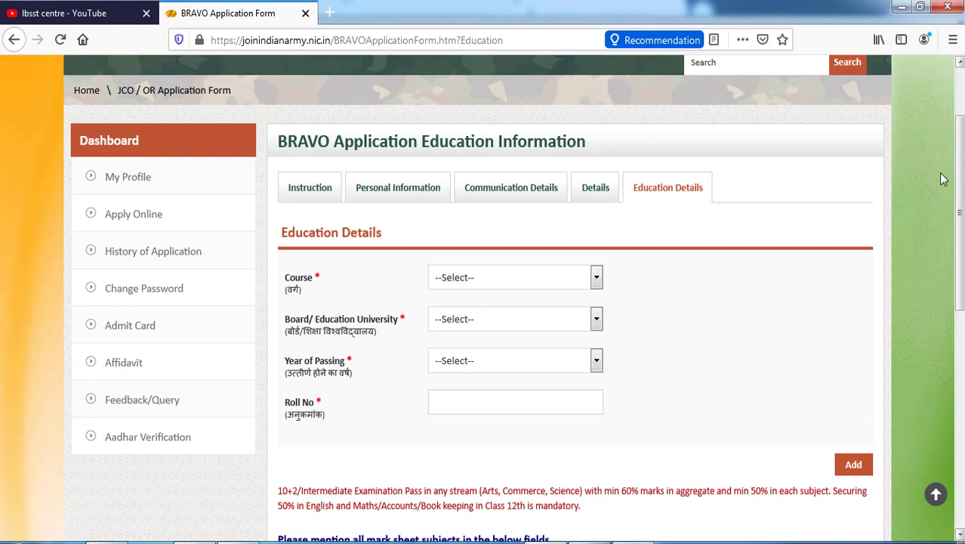
{"action": "left_click", "coordinate": [489, 281]}
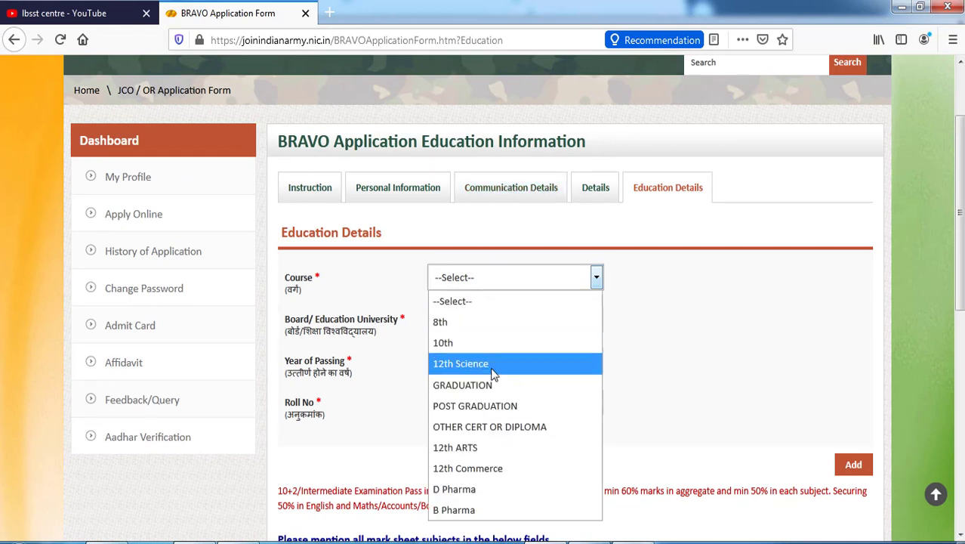
{"action": "left_click", "coordinate": [485, 448]}
{"action": "scroll", "coordinate": [436, 170], "scroll_direction": "down", "scroll_amount": 3}
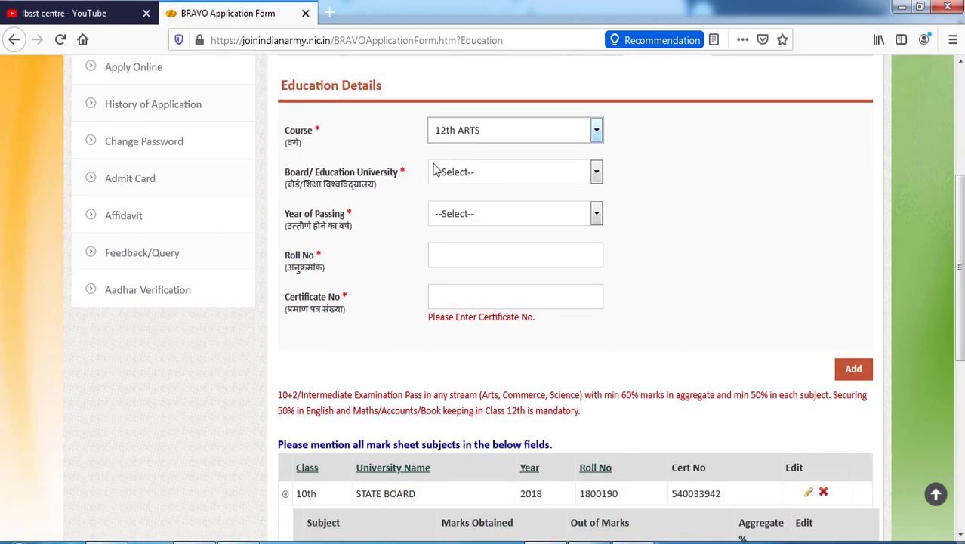
{"action": "left_click", "coordinate": [466, 174]}
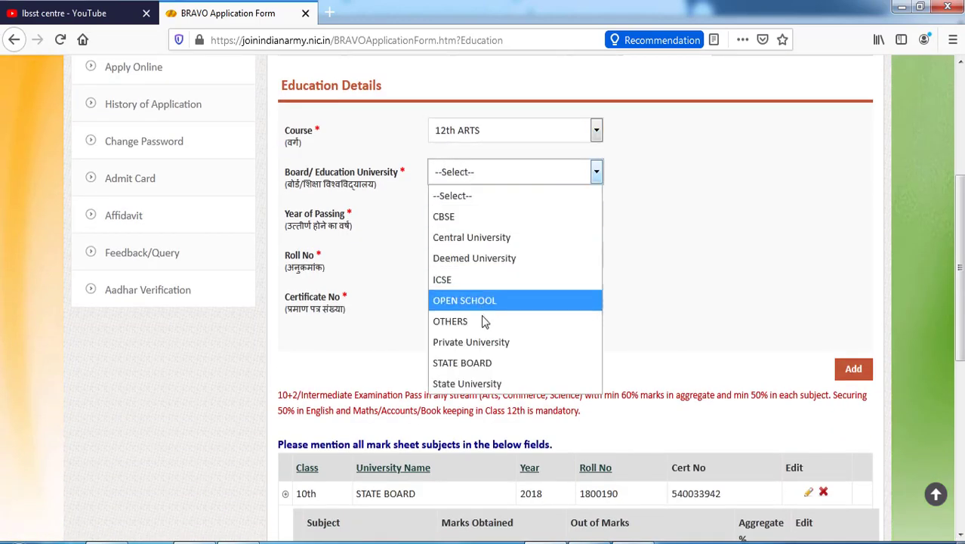
{"action": "left_click", "coordinate": [486, 363]}
{"action": "left_click", "coordinate": [538, 216]}
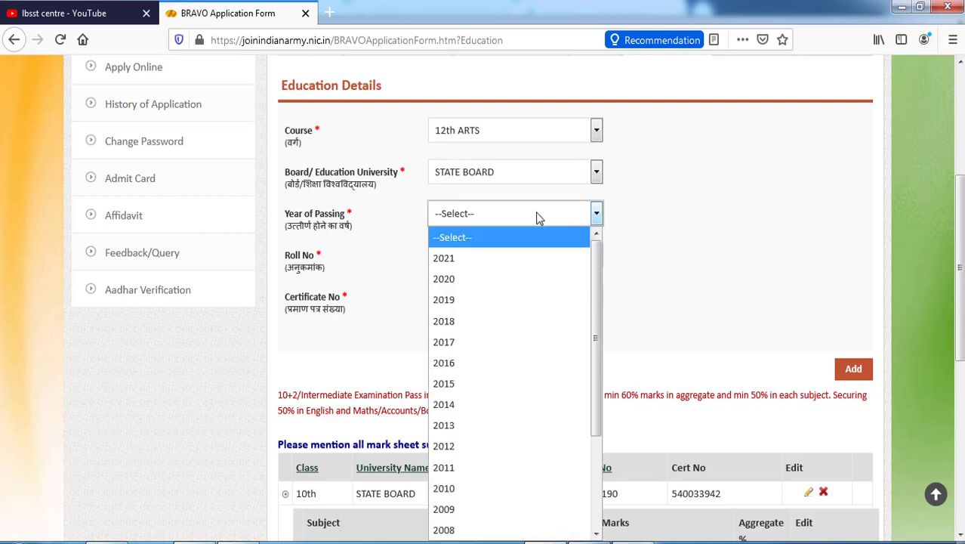
{"action": "left_click", "coordinate": [499, 277]}
Enter the roll number and certificate number, then add and confirm the 12th ARTS record
{"action": "left_click", "coordinate": [489, 253]}
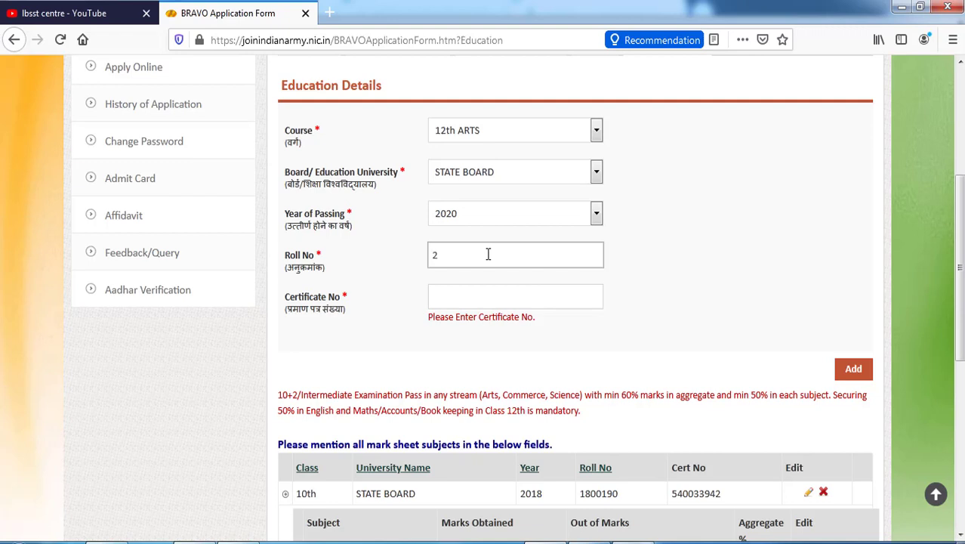
{"action": "key", "text": "Tab"}
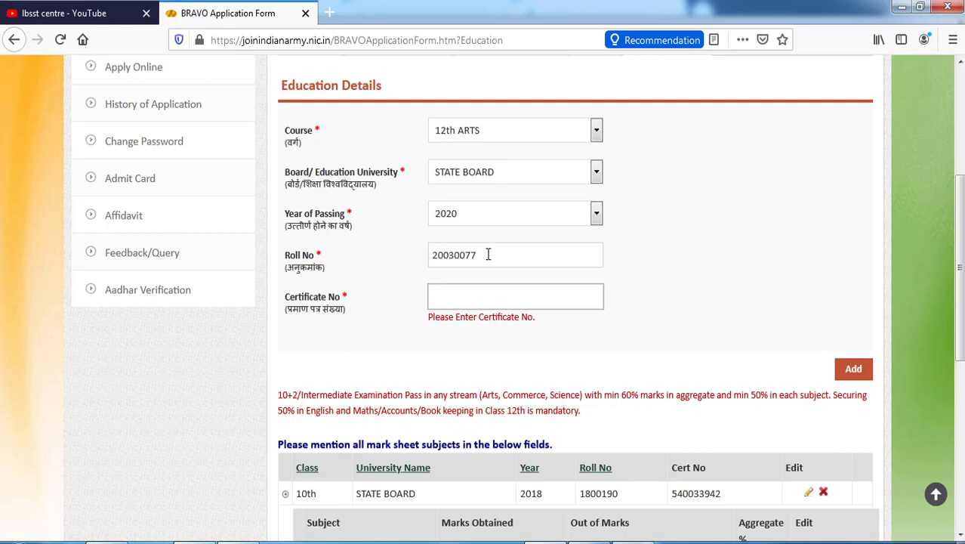
{"action": "left_click", "coordinate": [852, 376]}
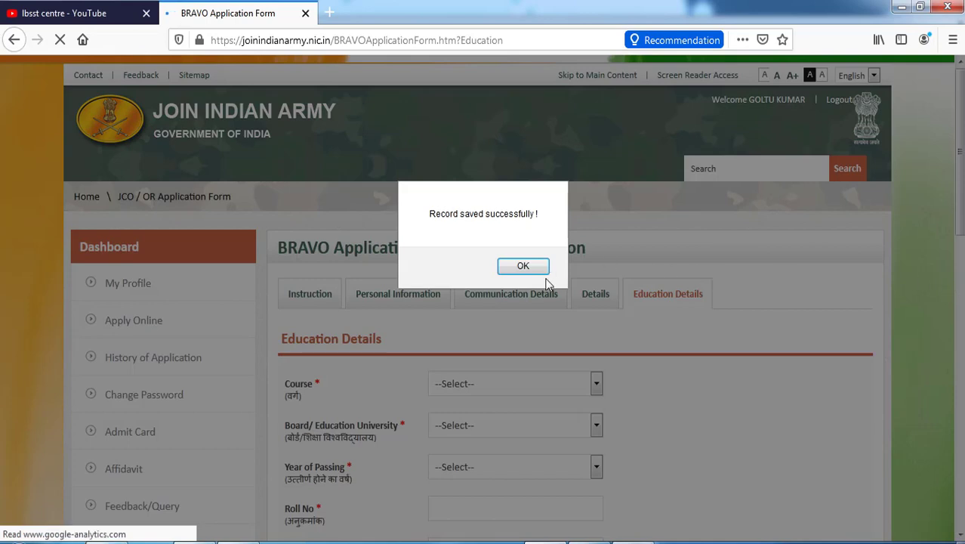
{"action": "left_click", "coordinate": [524, 267]}
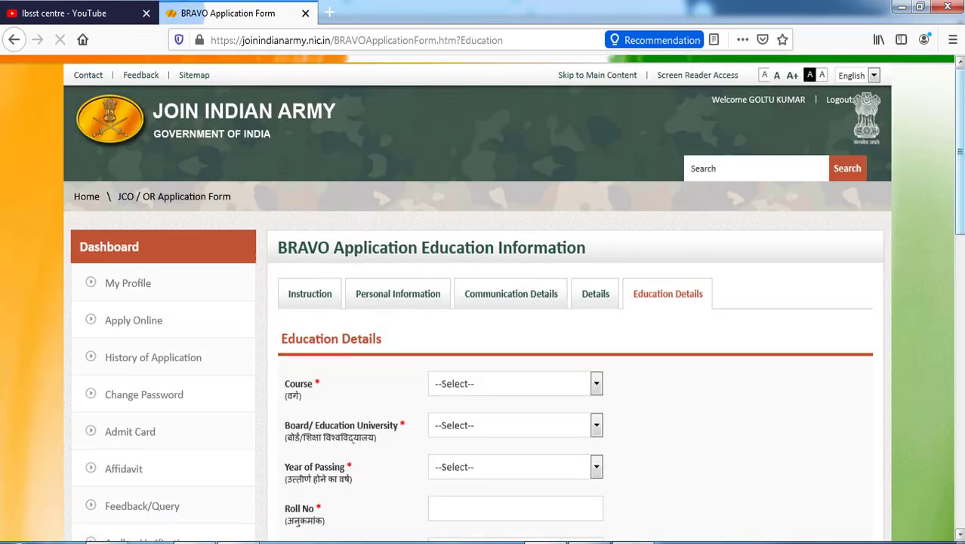
{"action": "scroll", "coordinate": [524, 273], "scroll_direction": "down", "scroll_amount": 10}
{"action": "scroll", "coordinate": [545, 429], "scroll_direction": "down", "scroll_amount": 1}
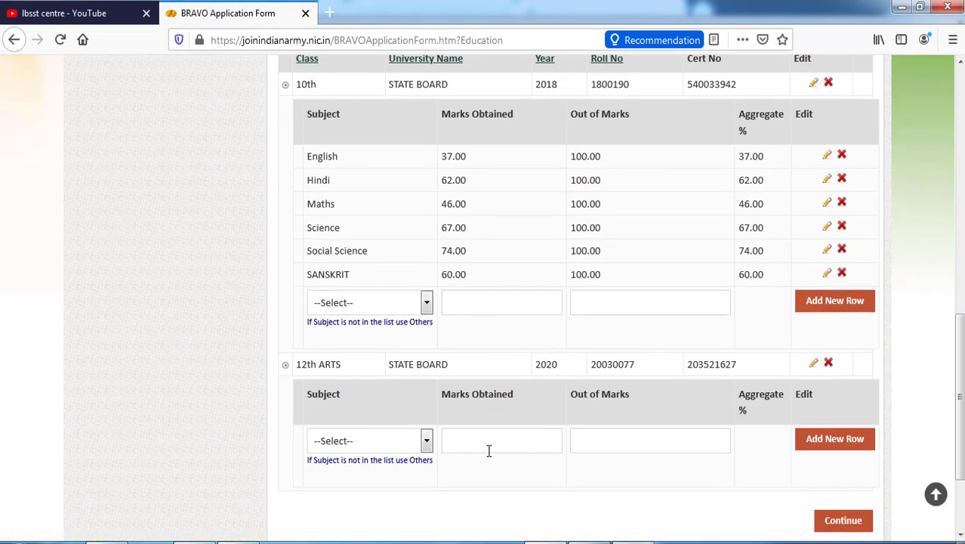
Add English with 78 out of 100 marks to the 12th ARTS subjects
{"action": "left_click", "coordinate": [399, 444]}
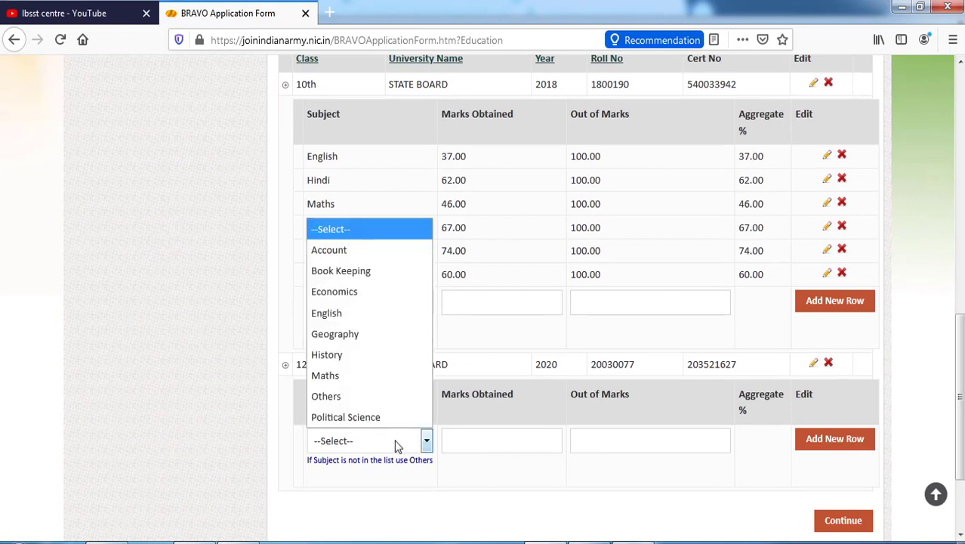
{"action": "left_click", "coordinate": [375, 314]}
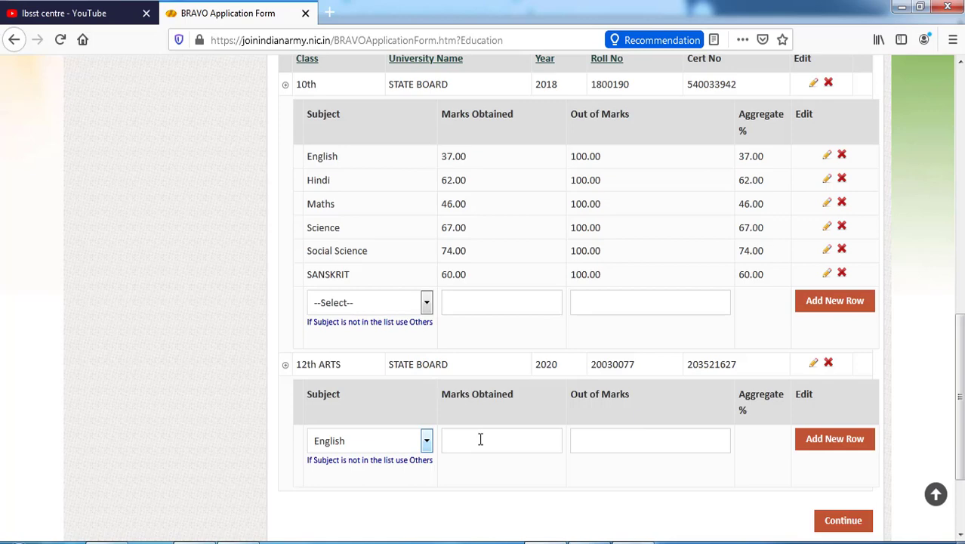
{"action": "scroll", "coordinate": [480, 439], "scroll_direction": "up", "scroll_amount": 2}
{"action": "scroll", "coordinate": [483, 445], "scroll_direction": "down", "scroll_amount": 3}
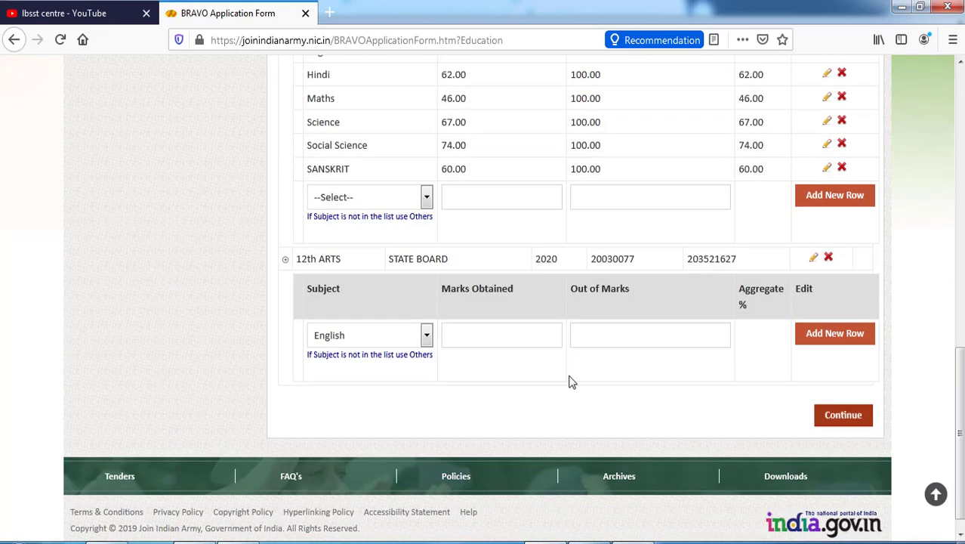
{"action": "left_click", "coordinate": [518, 336]}
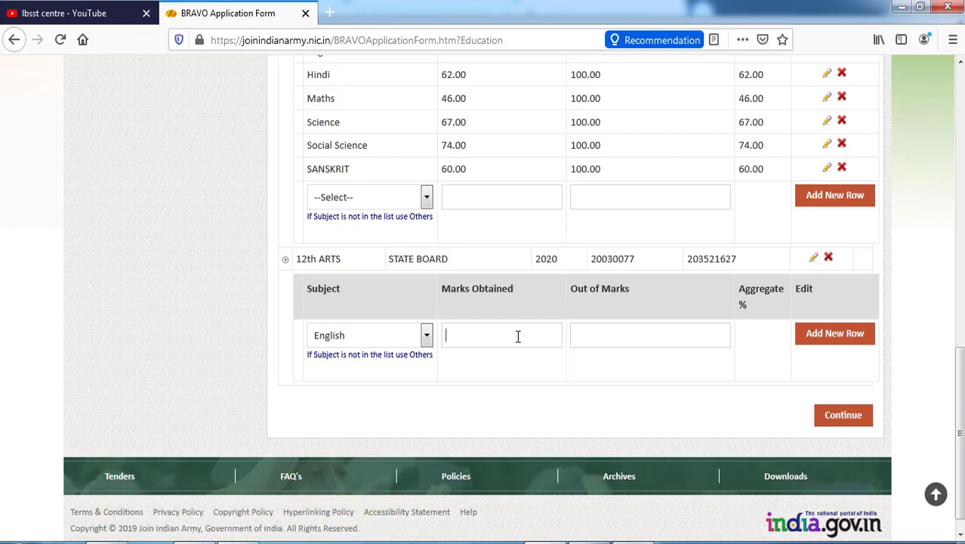
{"action": "type", "text": "78"}
{"action": "left_click", "coordinate": [633, 339]}
{"action": "type", "text": "100"}
{"action": "left_click", "coordinate": [834, 334]}
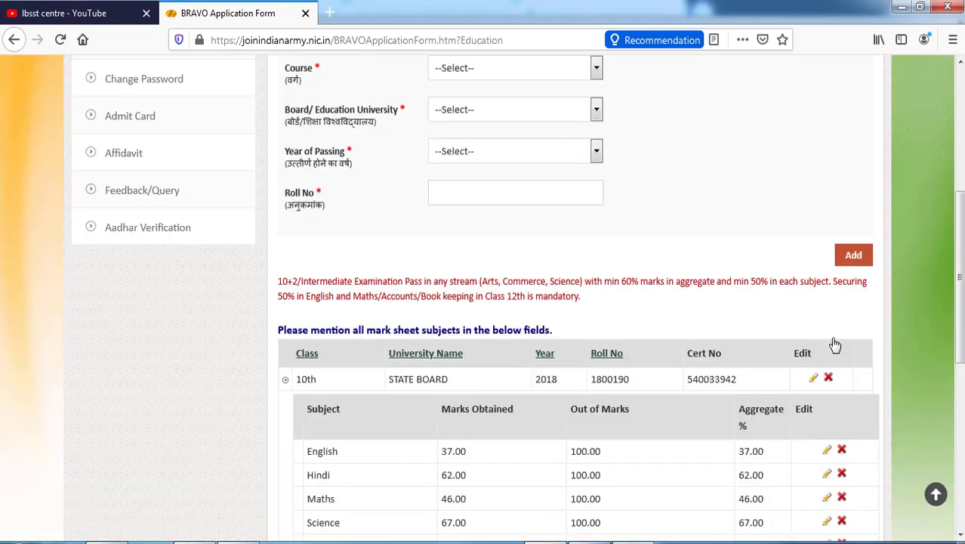
{"action": "scroll", "coordinate": [484, 302], "scroll_direction": "down", "scroll_amount": 3}
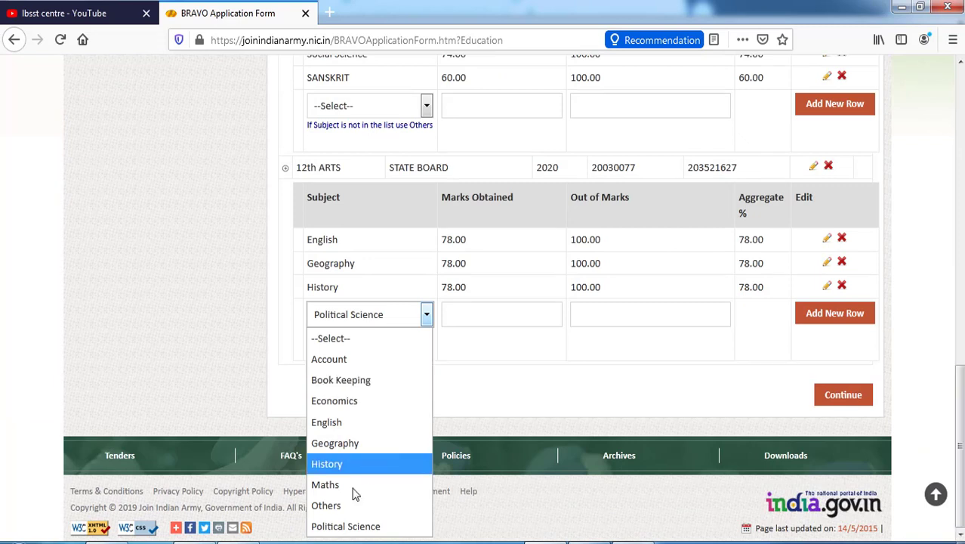
Add PSYCHOLOGY as an Others subject with 75 out of 100 marks and confirm the save
{"action": "left_click", "coordinate": [337, 506]}
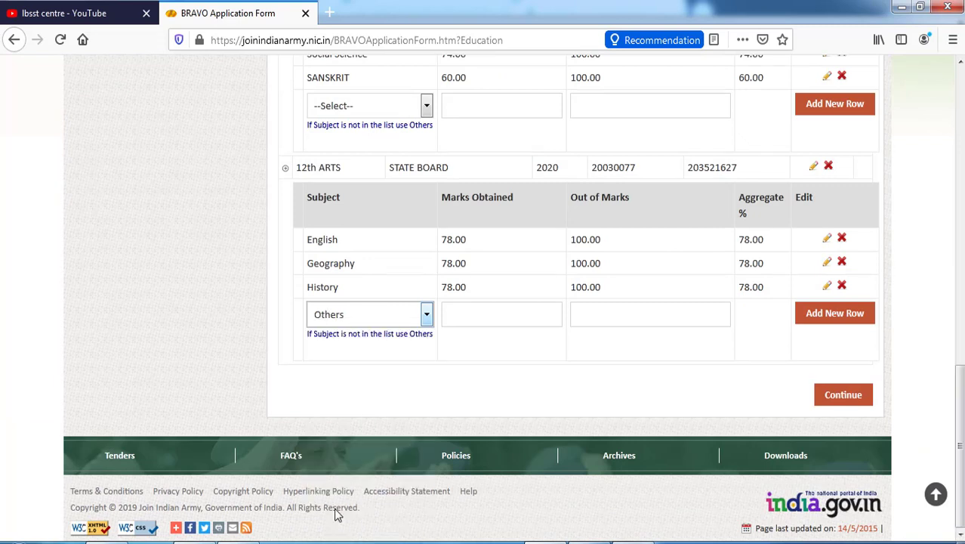
{"action": "left_click", "coordinate": [482, 354]}
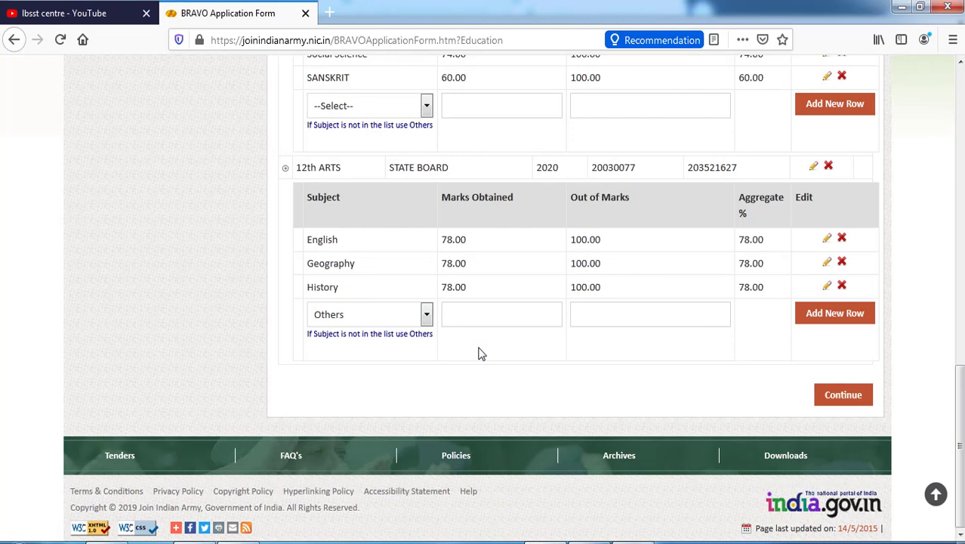
{"action": "scroll", "coordinate": [481, 353], "scroll_direction": "up", "scroll_amount": 5}
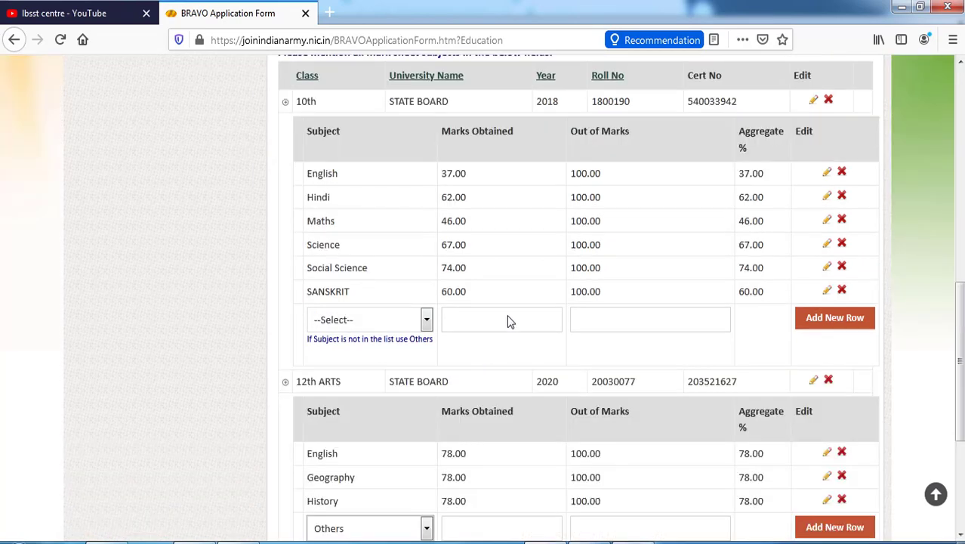
{"action": "scroll", "coordinate": [439, 342], "scroll_direction": "down", "scroll_amount": 5}
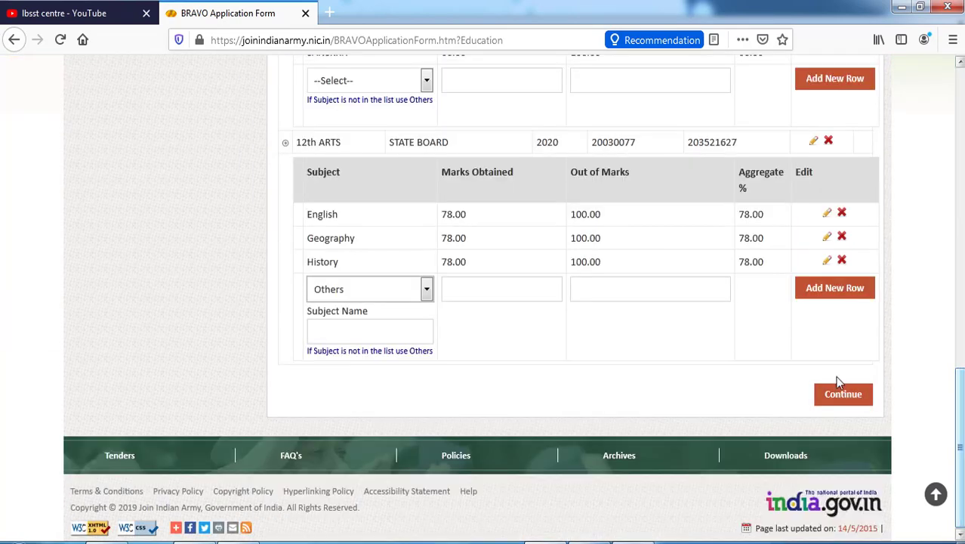
{"action": "left_click", "coordinate": [379, 330]}
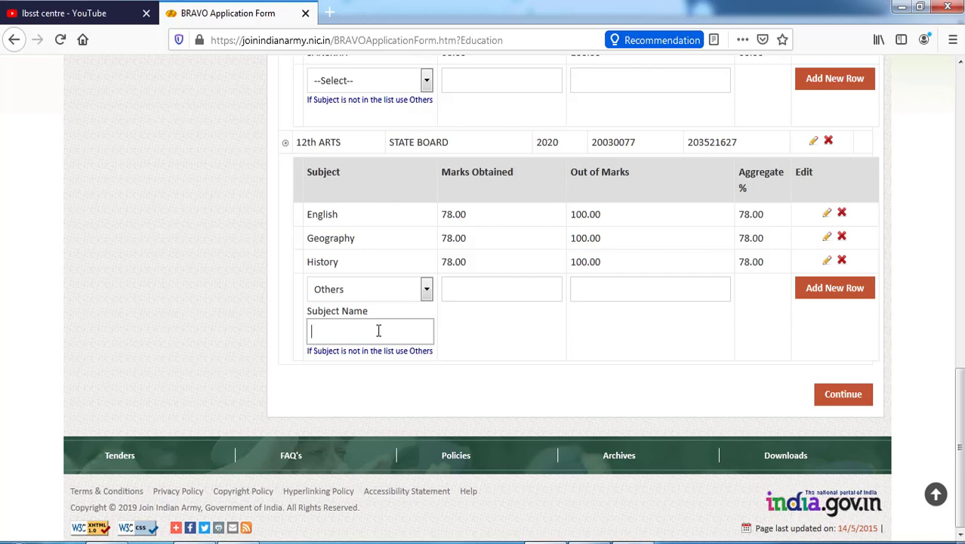
{"action": "type", "text": "PSYCHOLOGY"}
{"action": "left_click", "coordinate": [497, 282]}
{"action": "type", "text": "75"}
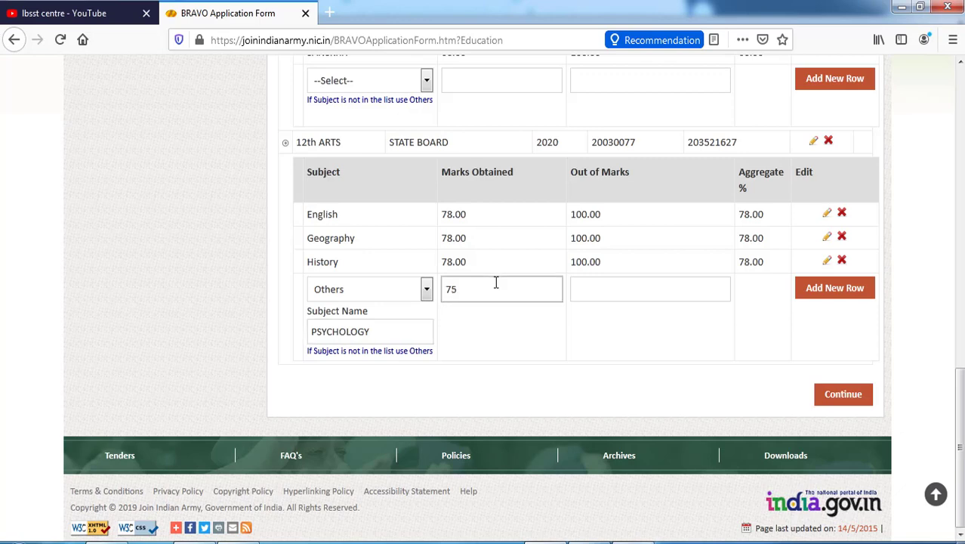
{"action": "left_click", "coordinate": [606, 292]}
{"action": "type", "text": "100"}
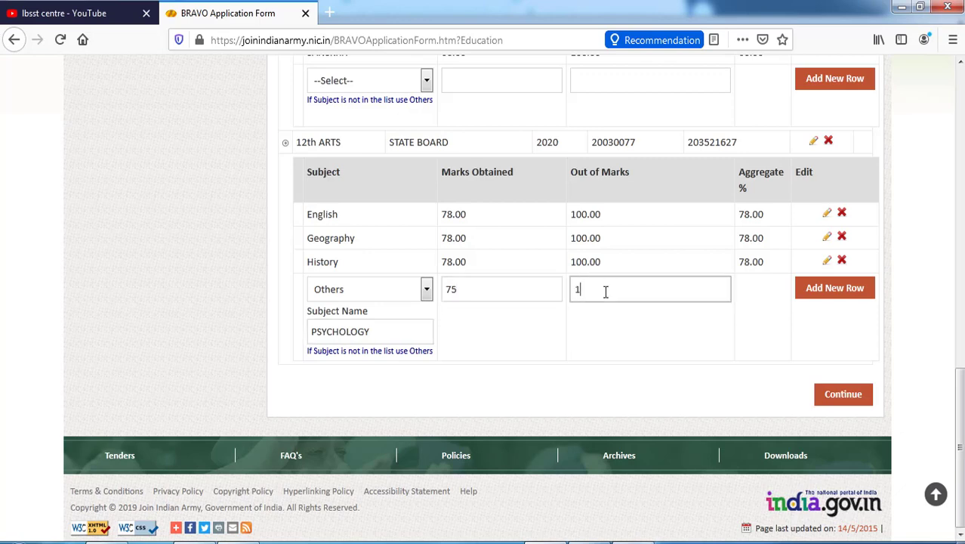
{"action": "left_click", "coordinate": [822, 297]}
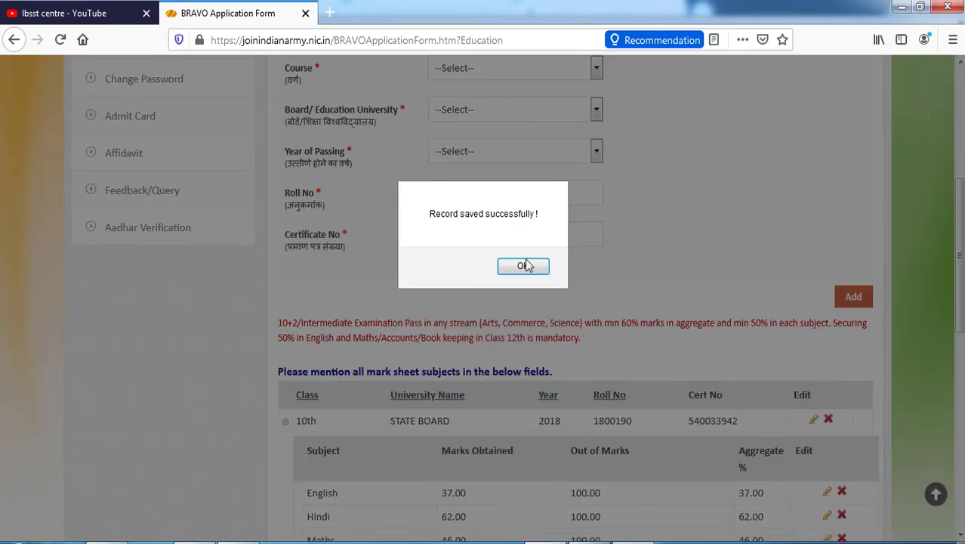
{"action": "left_click", "coordinate": [521, 265]}
{"action": "scroll", "coordinate": [408, 302], "scroll_direction": "down", "scroll_amount": 3}
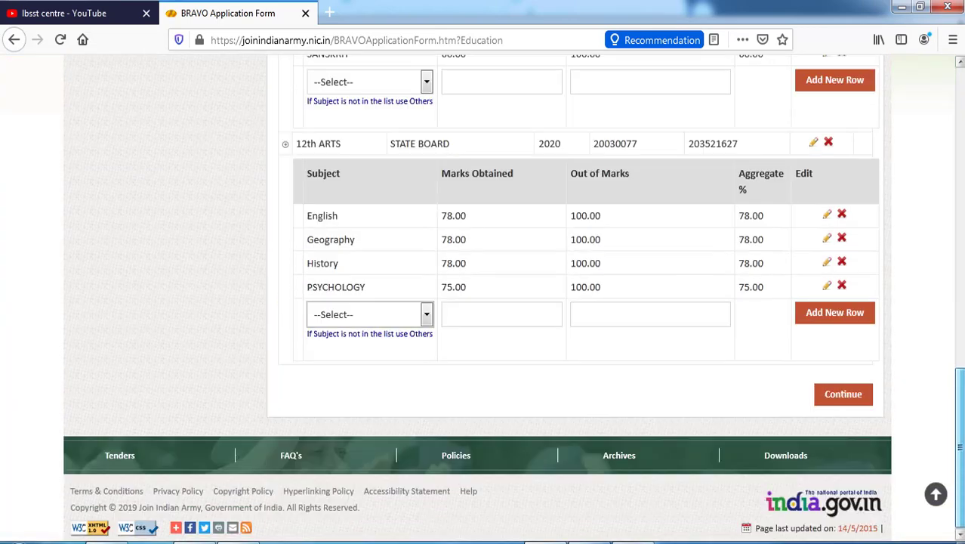
Add NRB as an Others subject with 36 out of 50 marks
{"action": "left_click", "coordinate": [373, 323]}
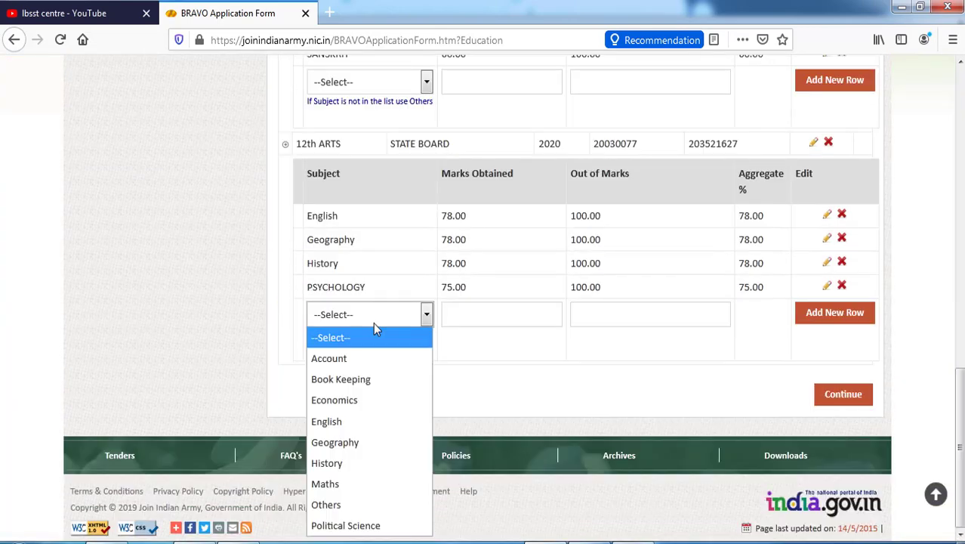
{"action": "left_click", "coordinate": [351, 504]}
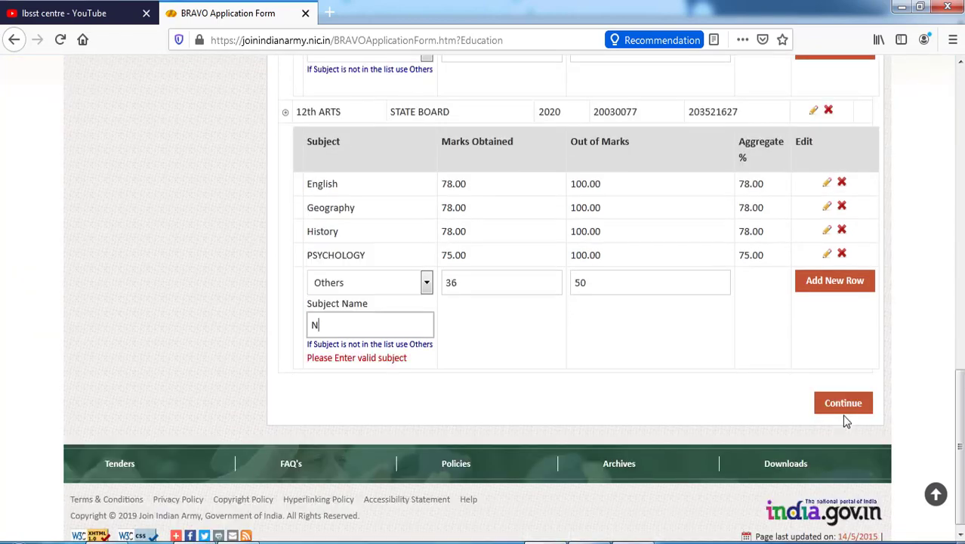
{"action": "type", "text": "RB"}
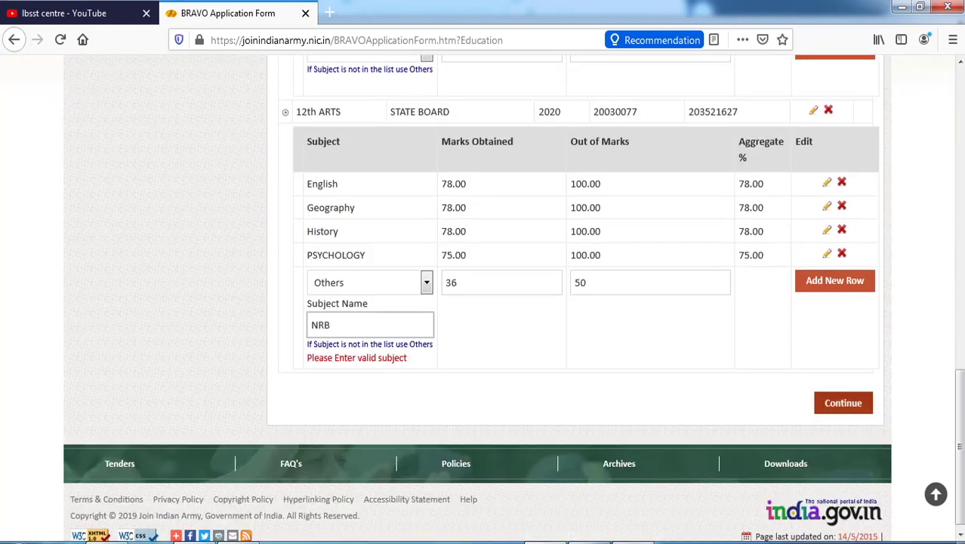
{"action": "left_click", "coordinate": [844, 282]}
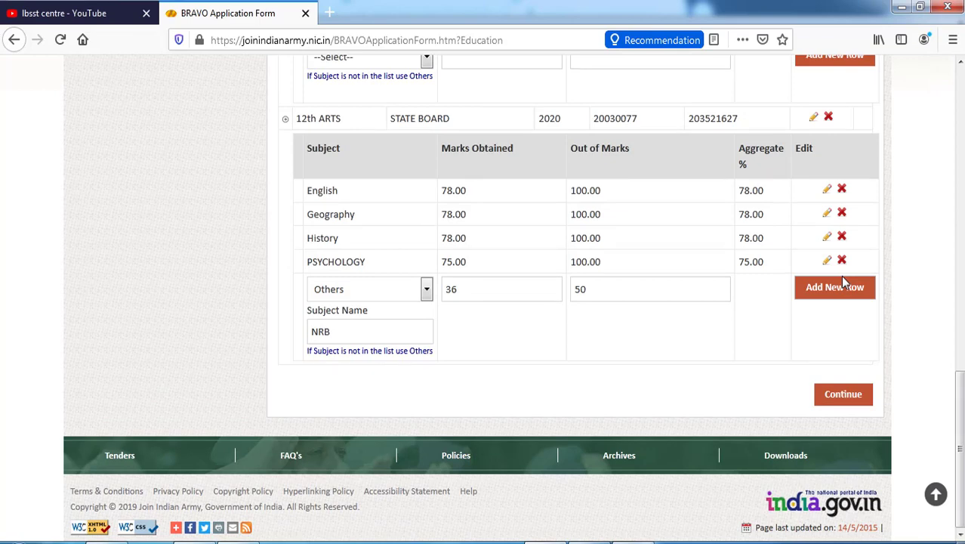
{"action": "left_click", "coordinate": [809, 288]}
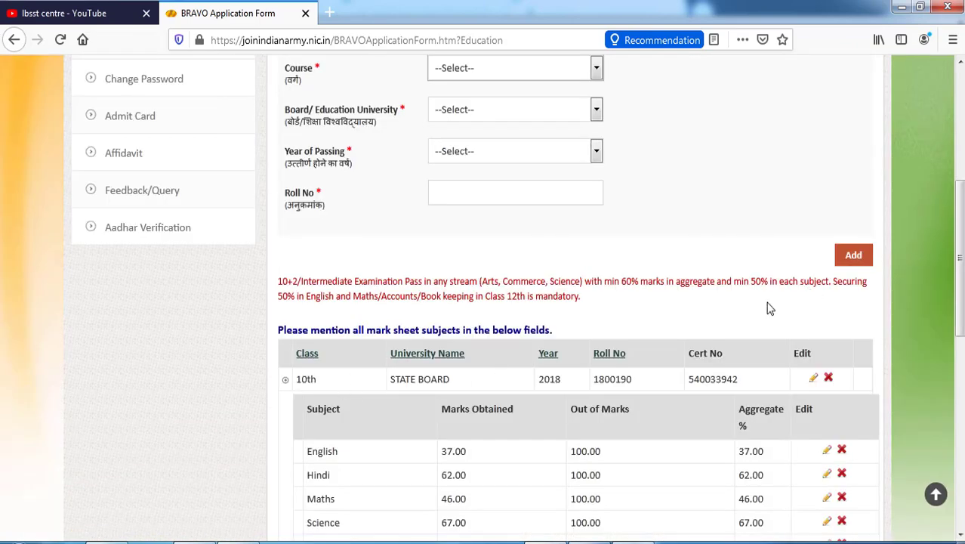
{"action": "scroll", "coordinate": [766, 306], "scroll_direction": "down", "scroll_amount": 5}
{"action": "scroll", "coordinate": [520, 392], "scroll_direction": "down", "scroll_amount": 3}
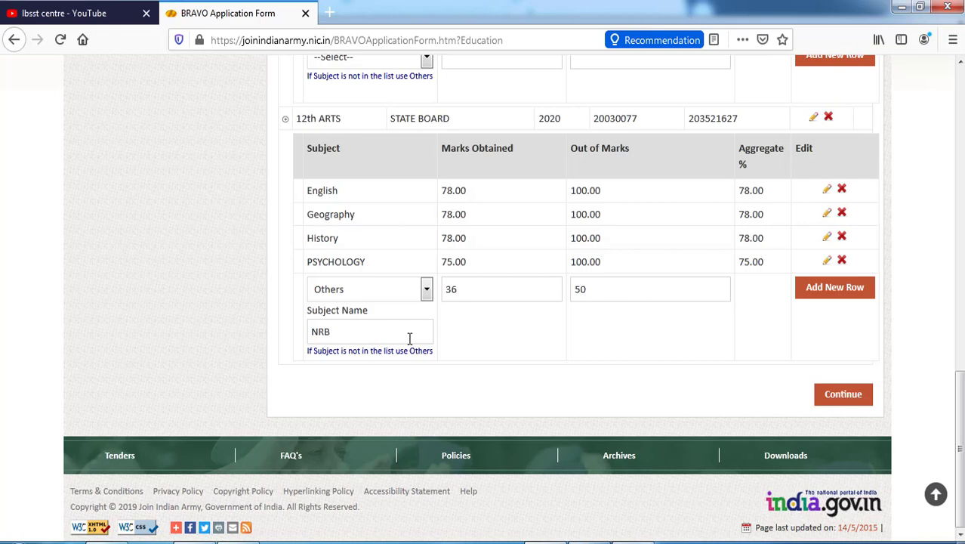
{"action": "left_click", "coordinate": [816, 292]}
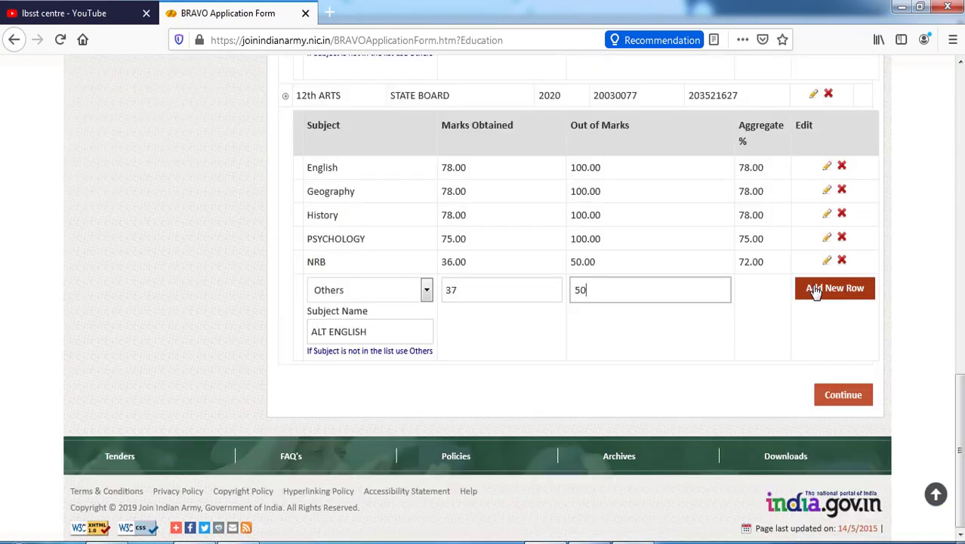
Add ALT ENGLISH with 37 out of 50 marks, confirm the save, and continue past education details
{"action": "left_click", "coordinate": [862, 291]}
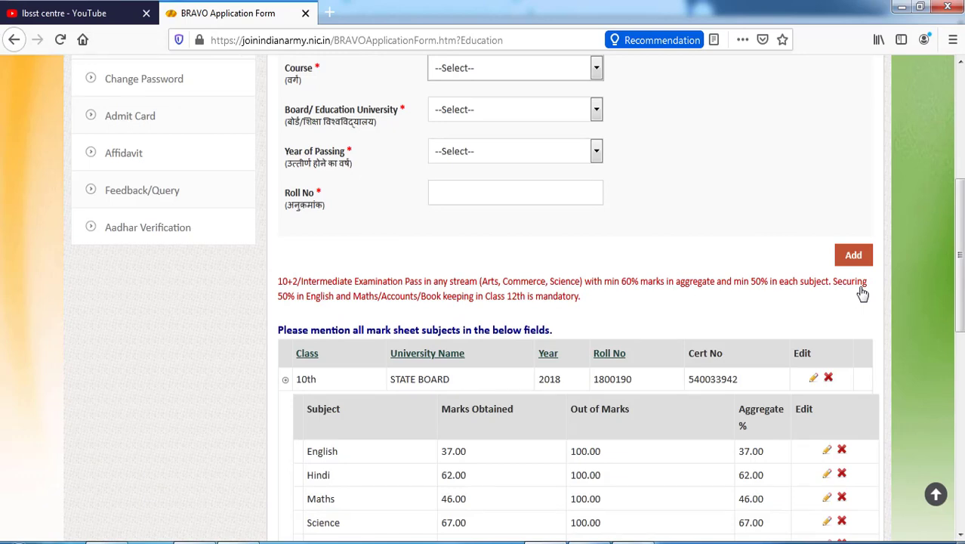
{"action": "left_click_drag", "start_coordinate": [959, 255], "coordinate": [959, 406]}
{"action": "left_click", "coordinate": [825, 519]}
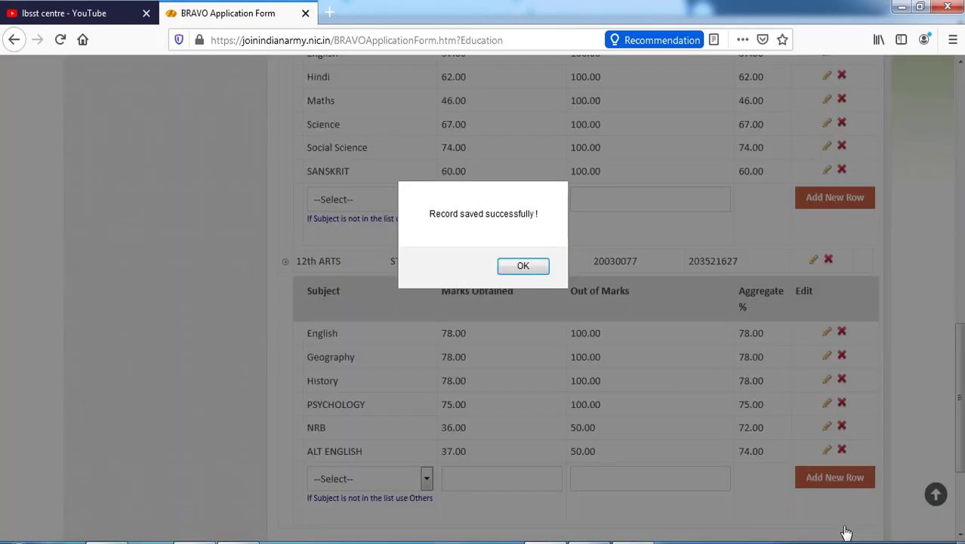
{"action": "left_click", "coordinate": [520, 266]}
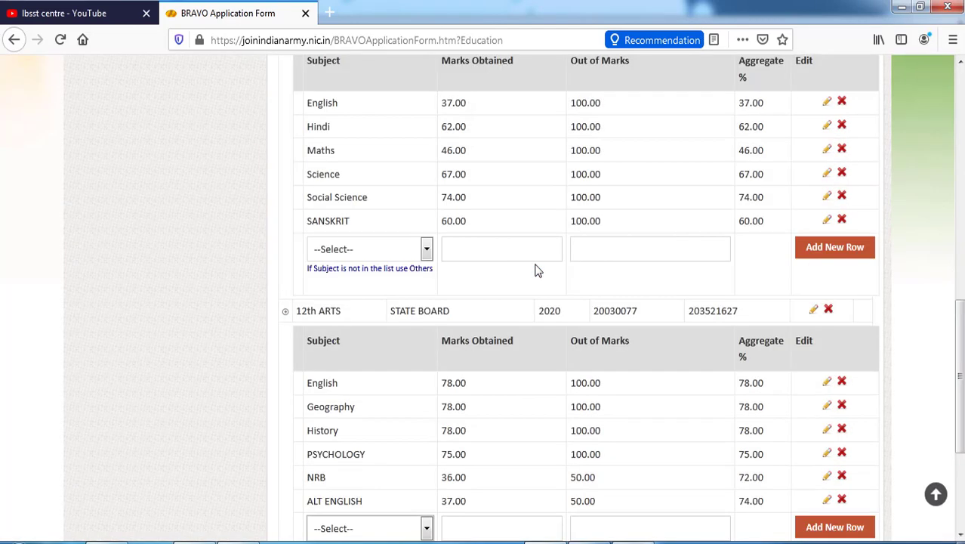
{"action": "scroll", "coordinate": [574, 303], "scroll_direction": "down", "scroll_amount": 3}
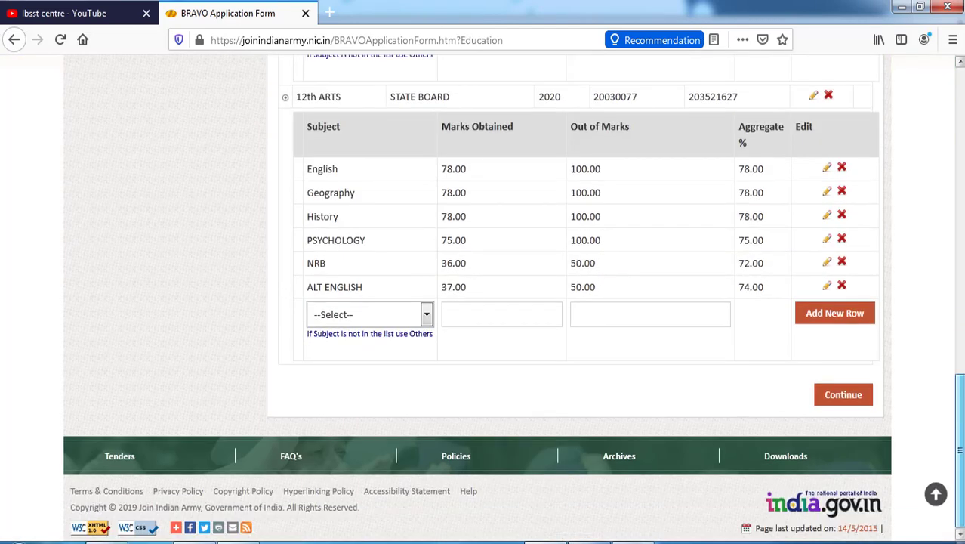
{"action": "left_click", "coordinate": [842, 409]}
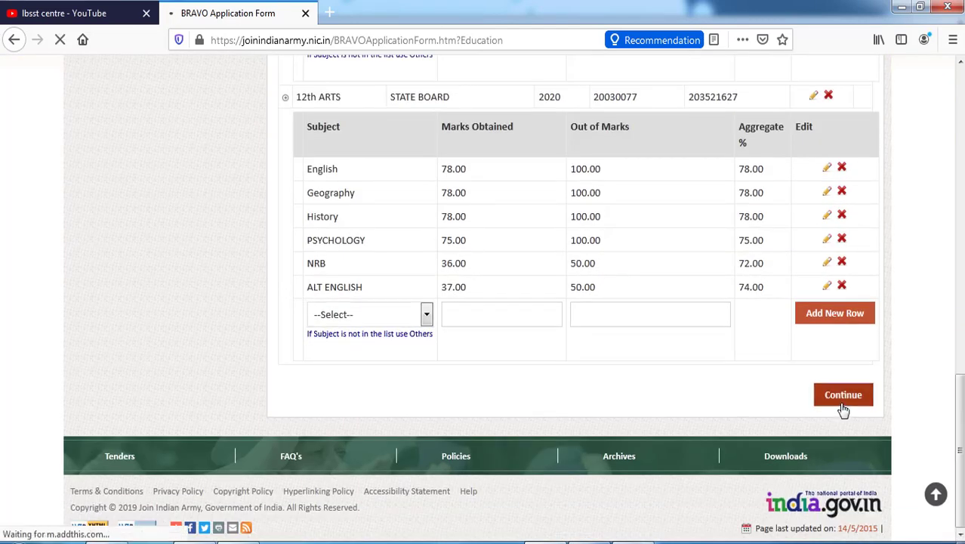